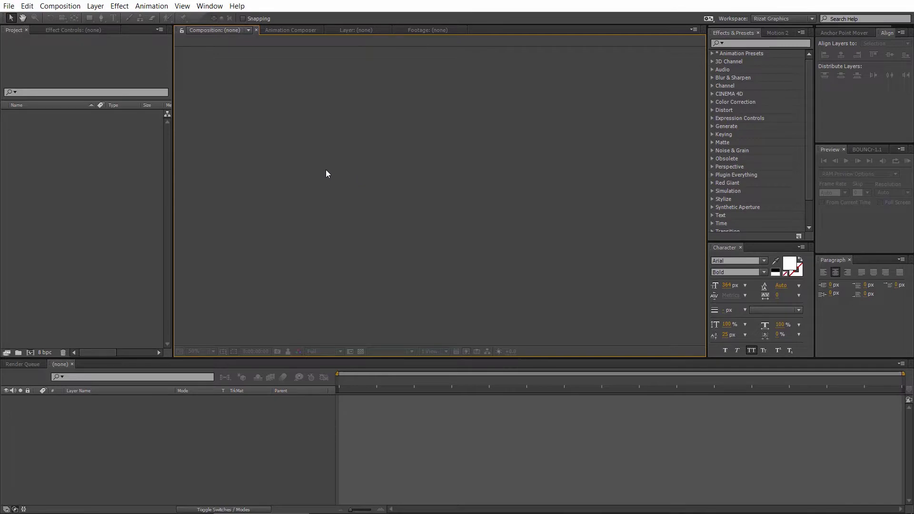
Step: Start a new composition named 'Water Wave Text Reveal' at 1920×1080, 30 fps, 0:00:07:00
left_click(69, 10)
left_click(62, 17)
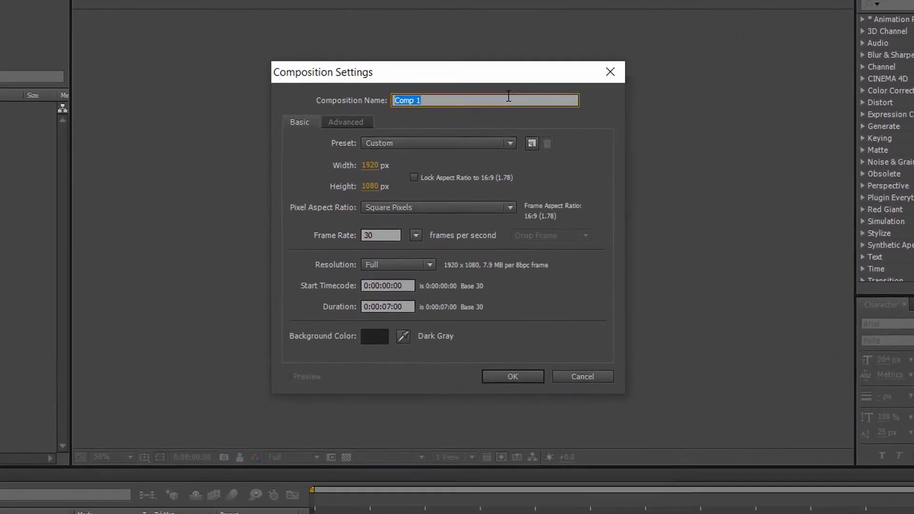
type("Water W")
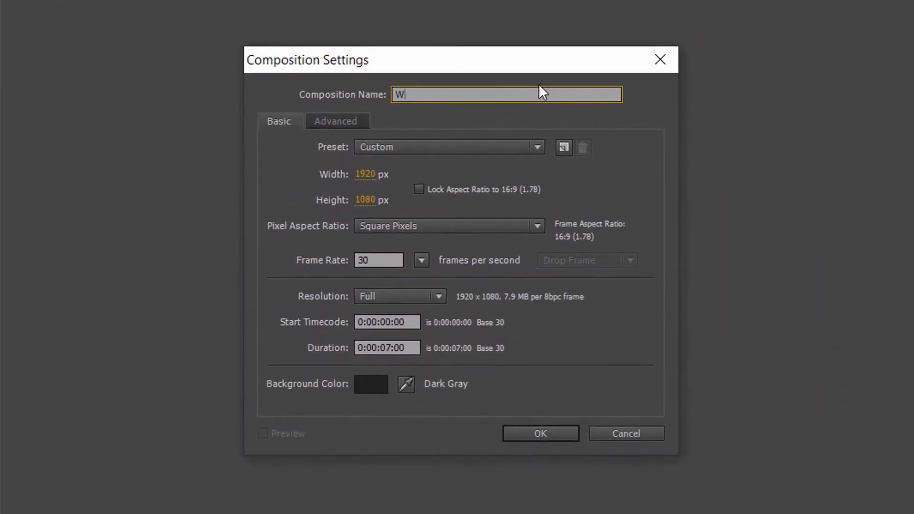
type("ave Te")
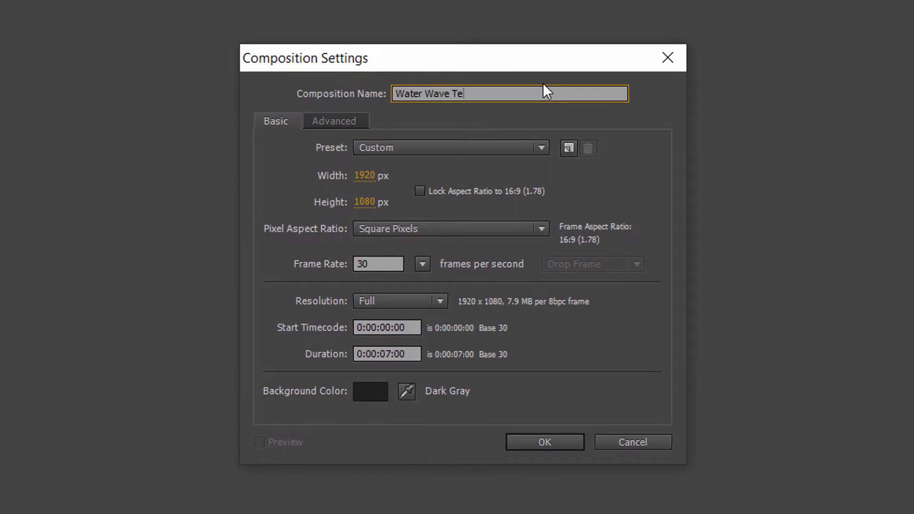
type("xt Reveal")
left_click(376, 179)
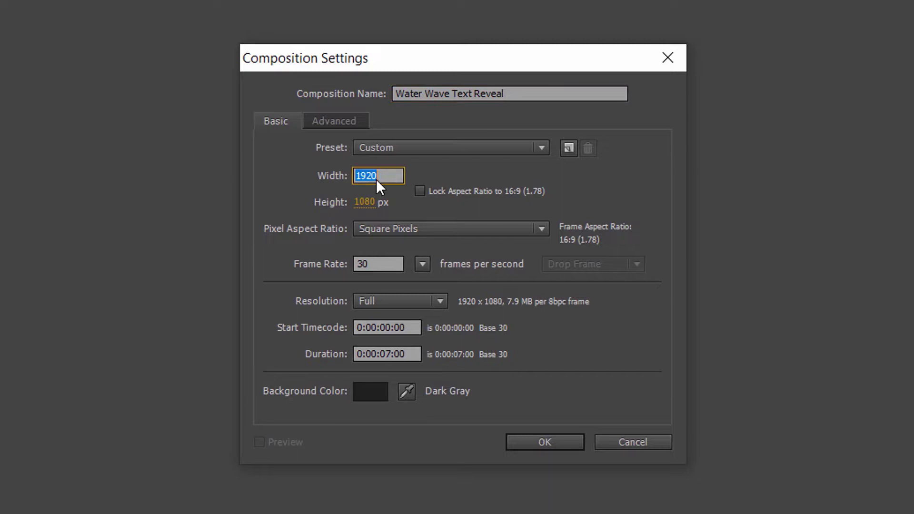
left_click(372, 202)
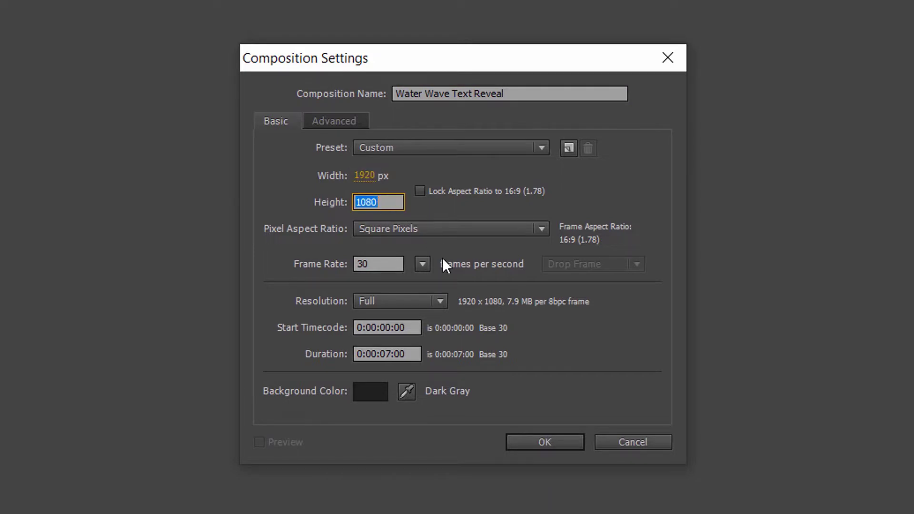
left_click(381, 265)
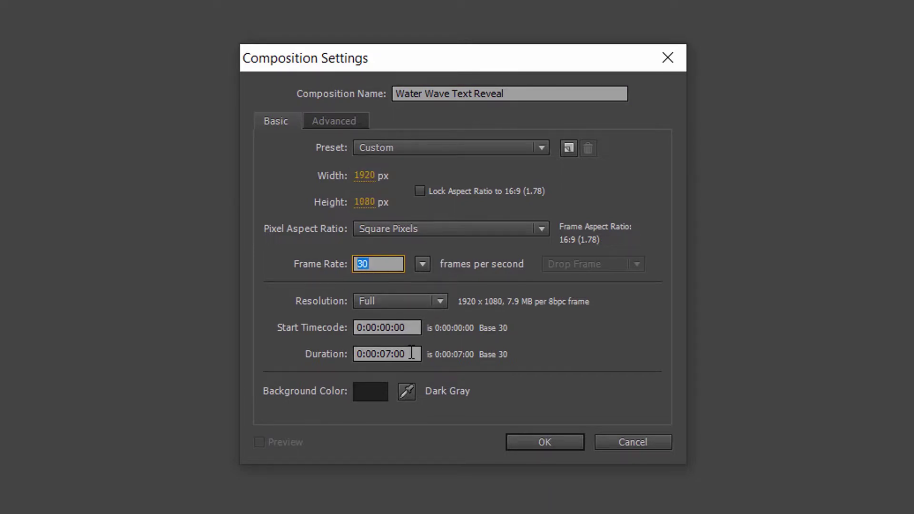
left_click(412, 353)
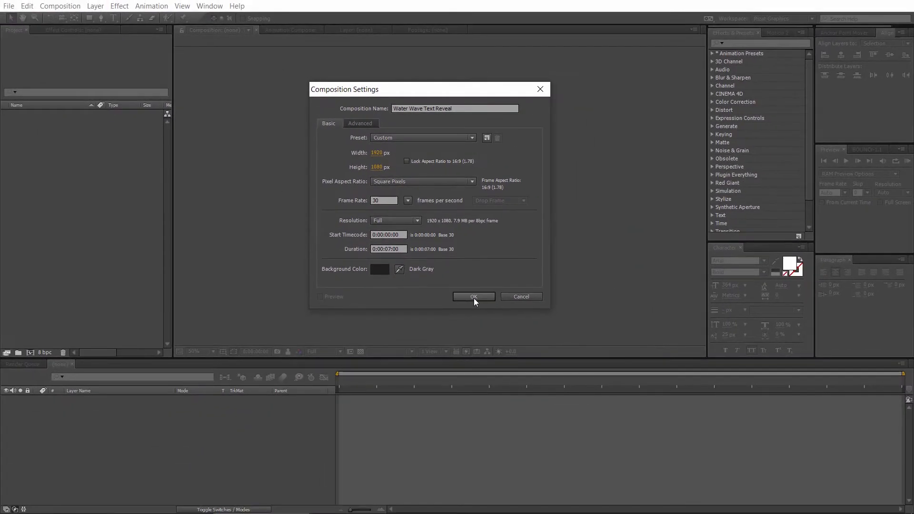
Step: Create the composition and add a horizontal text layer reading WATER
left_click(473, 297)
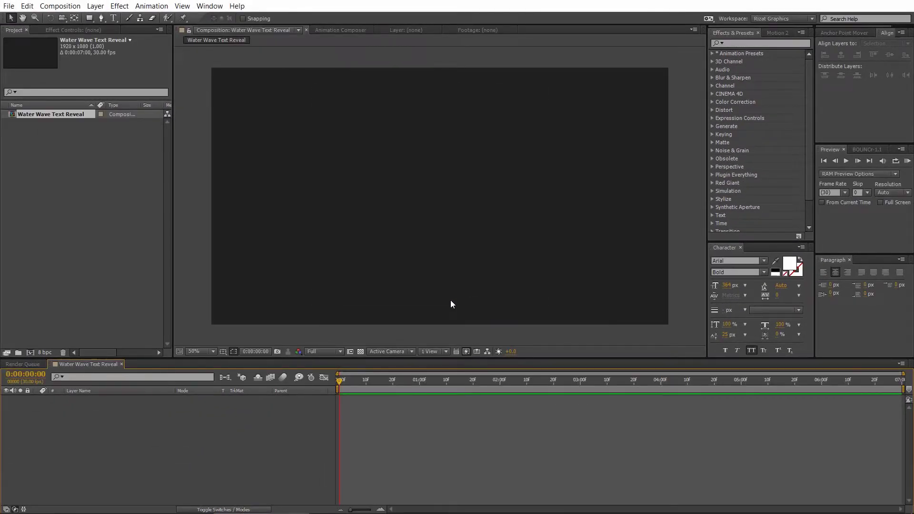
left_click(113, 22)
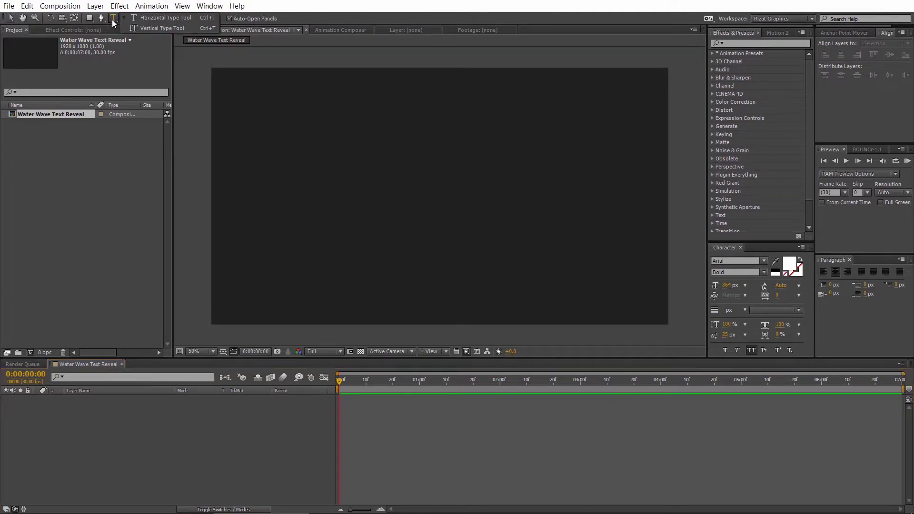
left_click(145, 19)
left_click(358, 205)
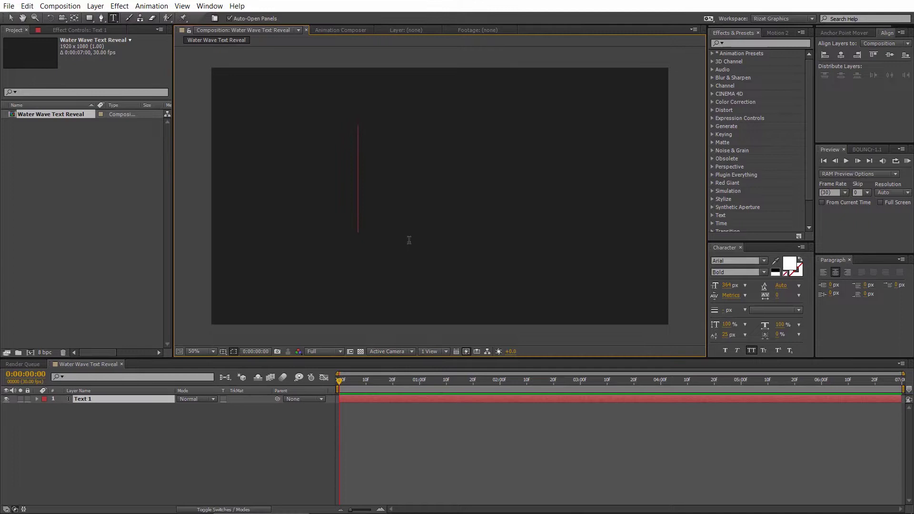
type("WATER")
key("ctrl+a")
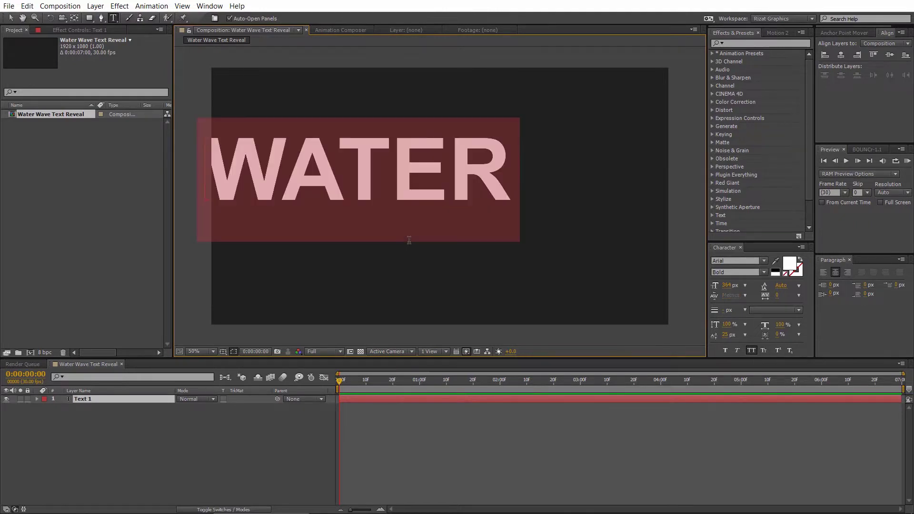
key("KP_Enter")
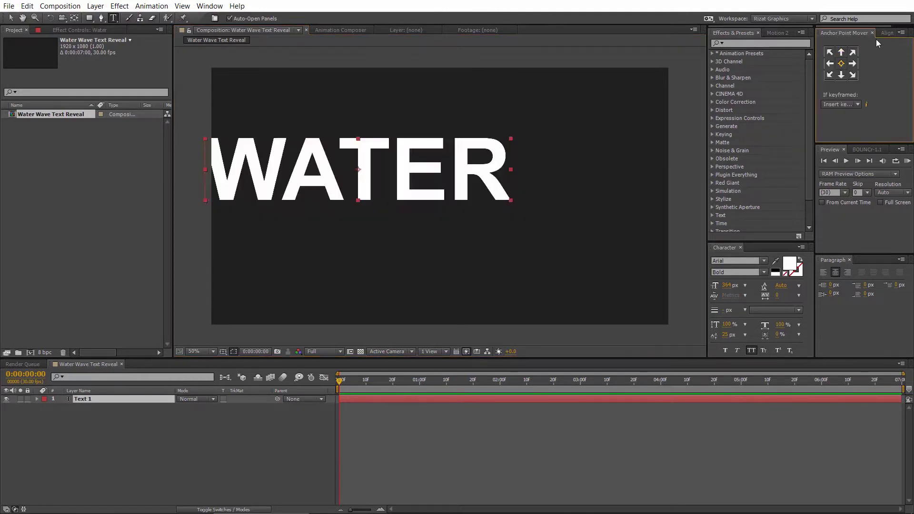
Step: Centre the WATER text vertically and horizontally in the frame
left_click(856, 56)
left_click(841, 56)
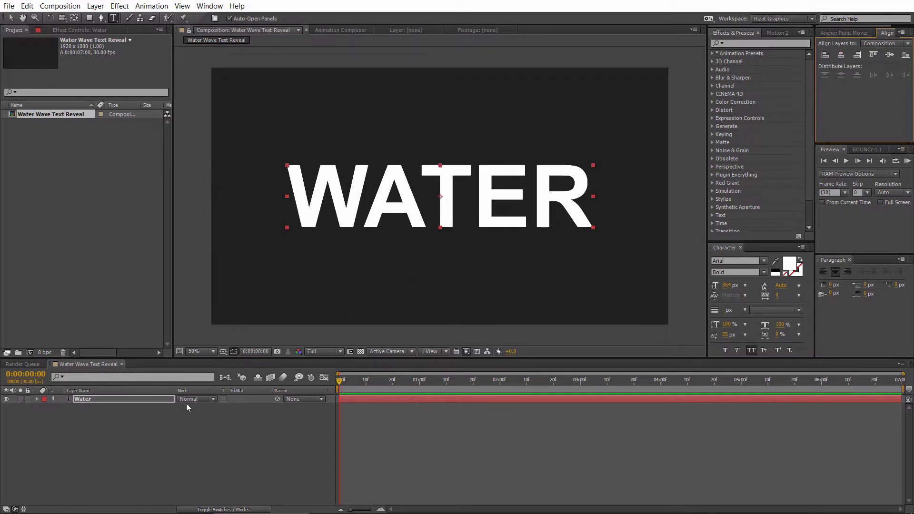
left_click(168, 418)
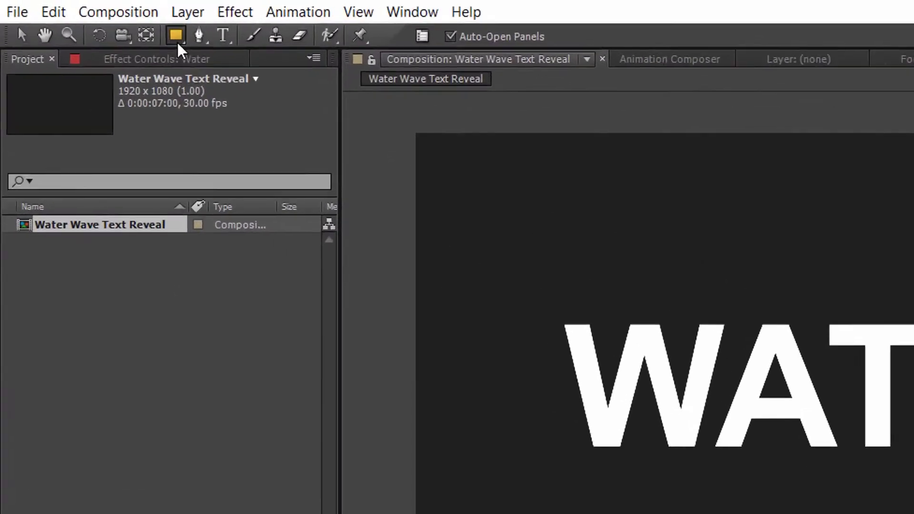
Step: Choose the Rectangle Tool and give new shapes a solid blue colour fill
left_click(89, 19)
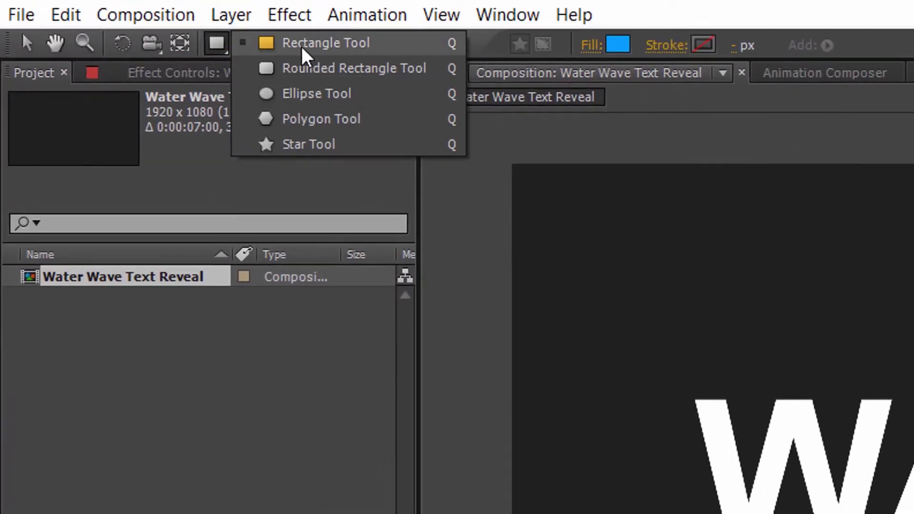
left_click(323, 54)
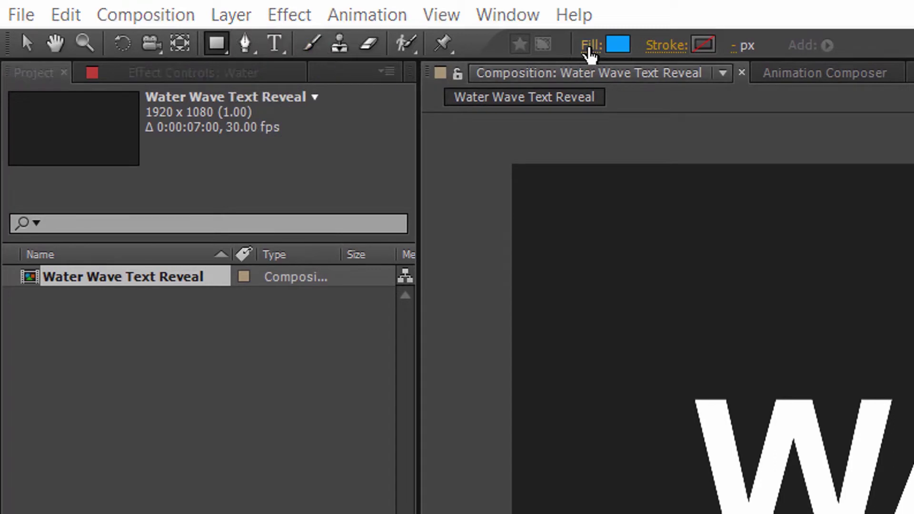
left_click(590, 47)
left_click_drag(641, 90, 626, 199)
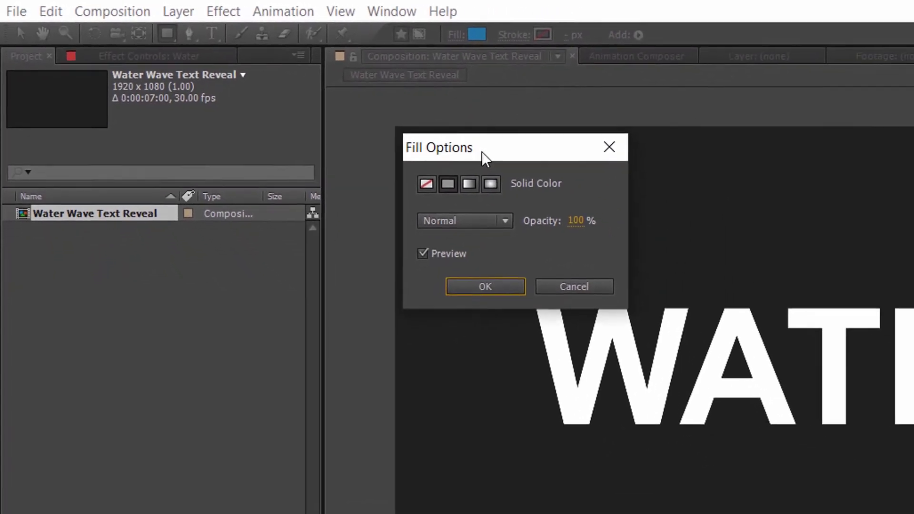
left_click(510, 215)
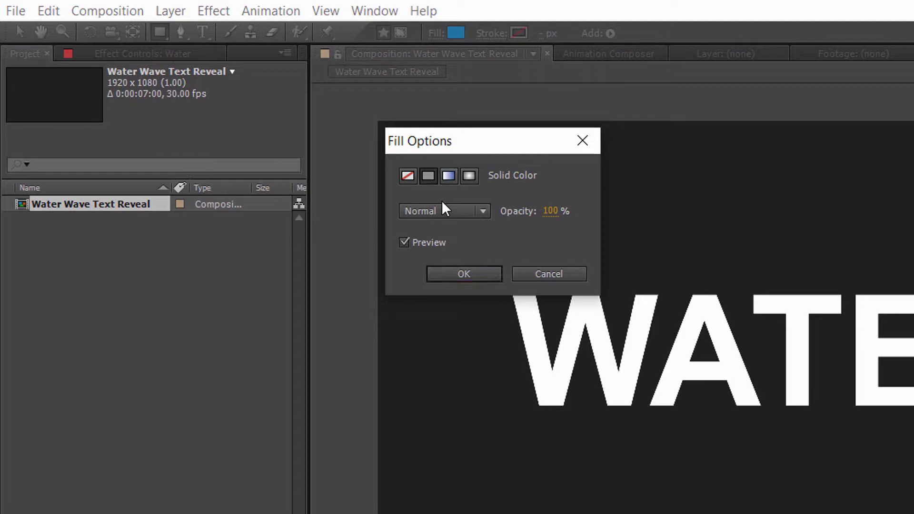
left_click(455, 273)
Step: Set the shape stroke to None and draw a rectangle across the lower frame
left_click(490, 37)
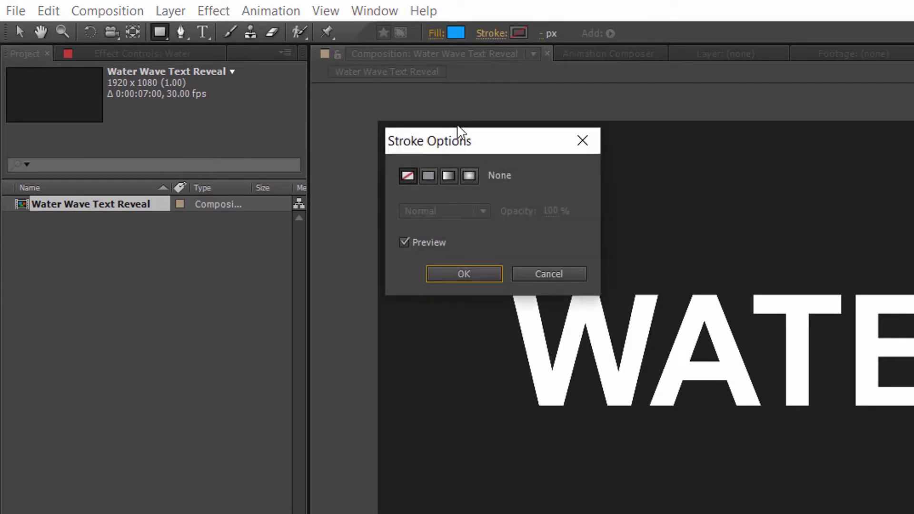
left_click(409, 176)
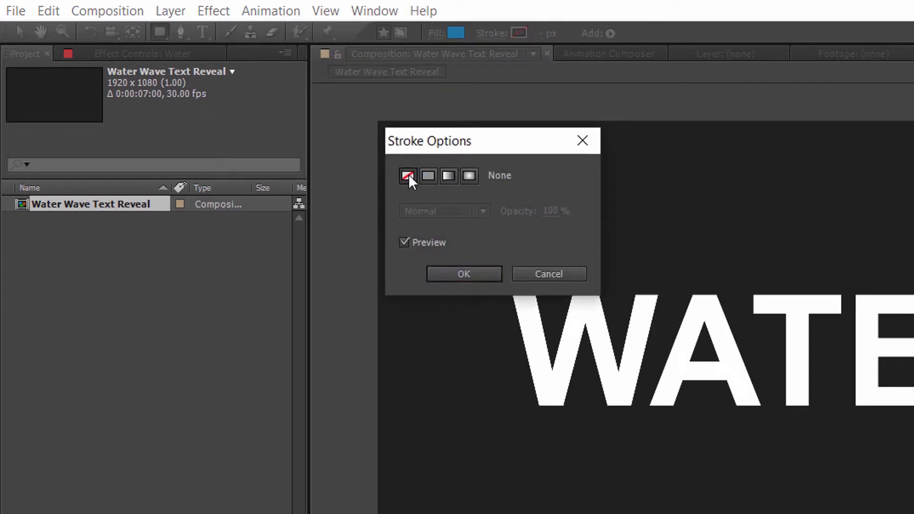
left_click(454, 273)
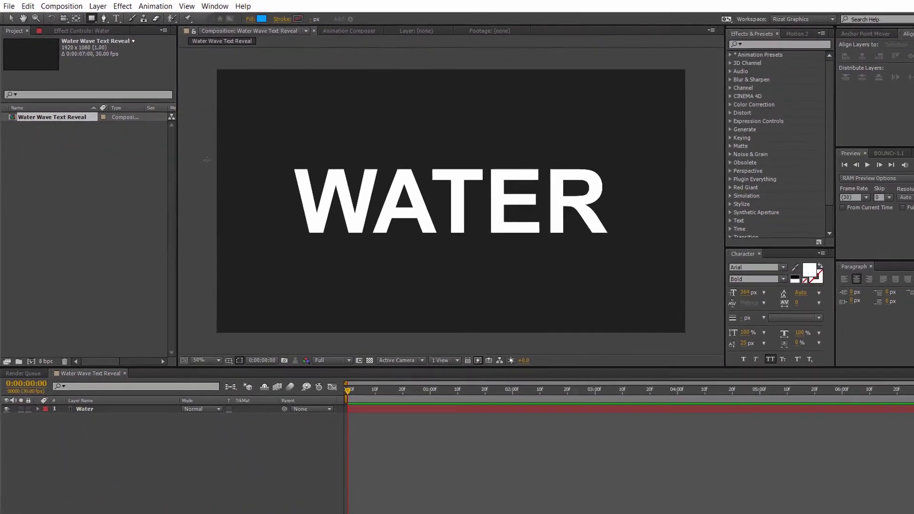
left_click_drag(281, 220, 441, 264)
mouse_move(341, 194)
left_mouse_down()
mouse_move(464, 223)
mouse_move(547, 229)
mouse_move(614, 262)
mouse_move(678, 333)
left_mouse_up()
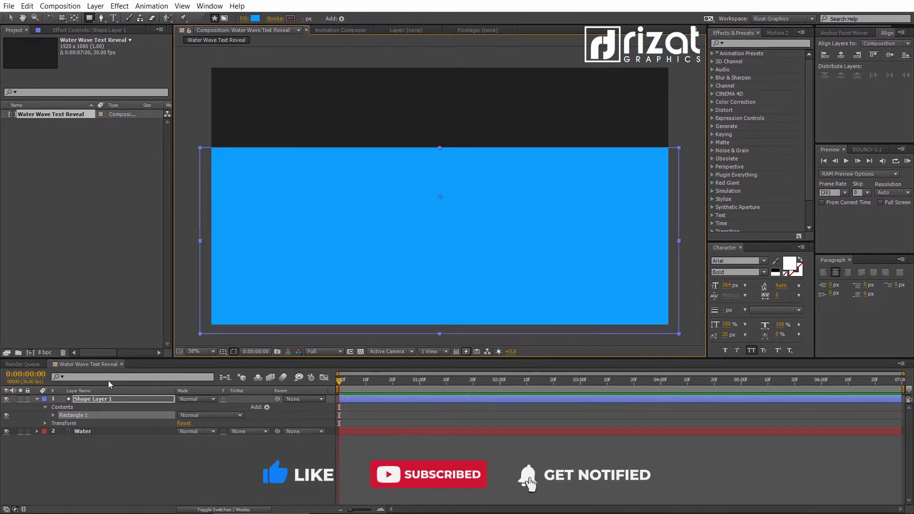
Step: Rename the shape layer to Wave
left_click(37, 399)
left_click(78, 402)
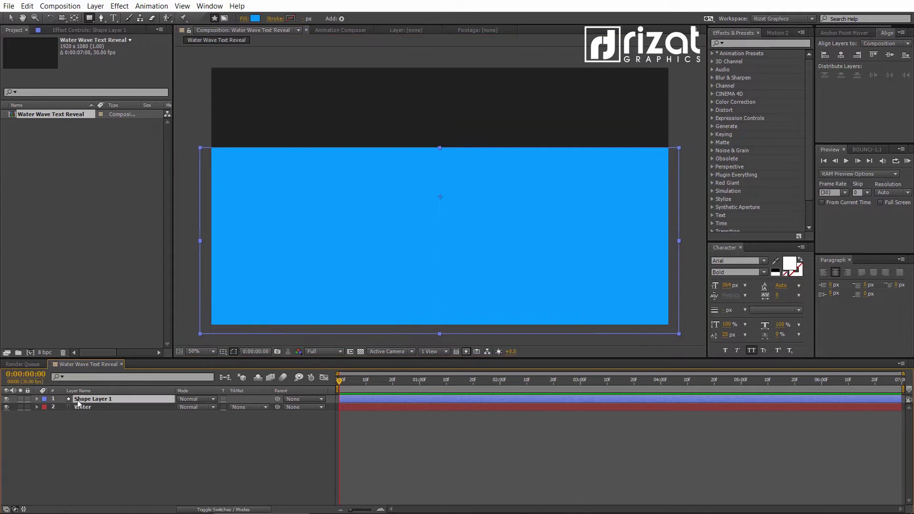
key("Return")
type("Wave")
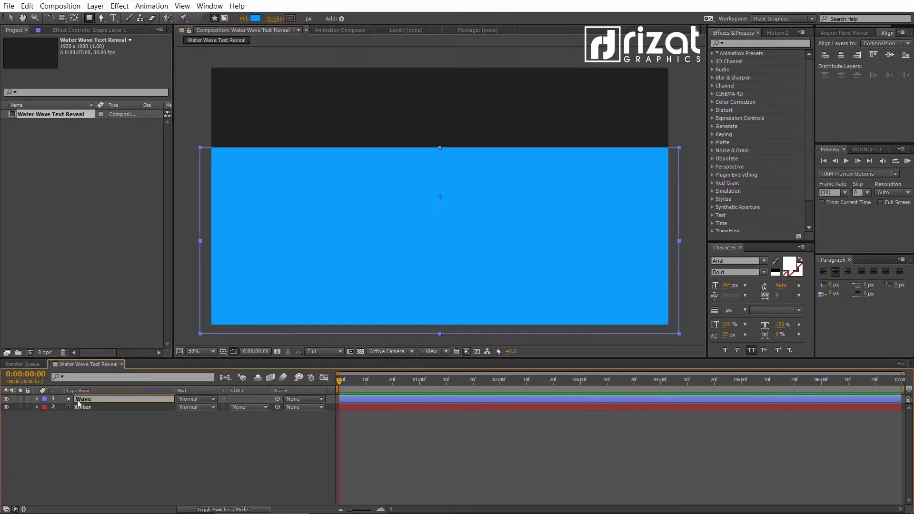
key("Return")
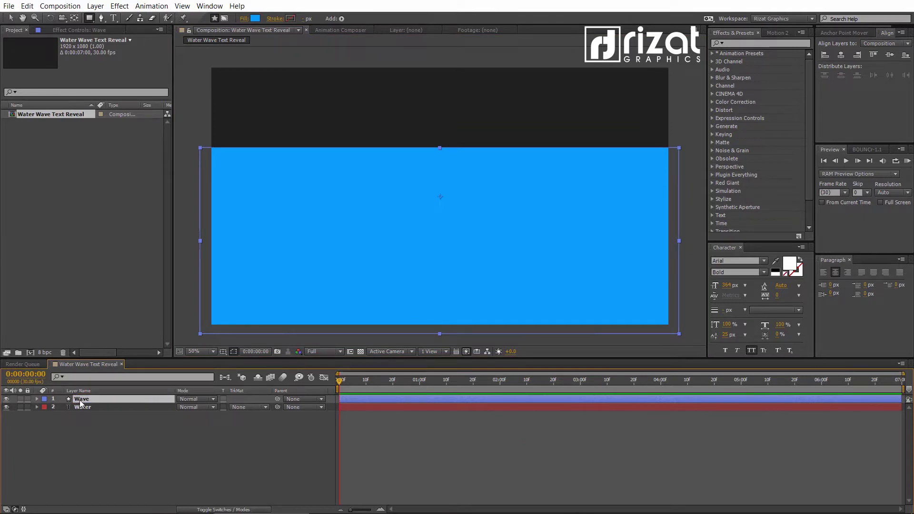
left_click(165, 428)
left_click(125, 401)
Step: Apply Turbulent Displace to the Wave layer, keeping the Turbulent displacement mode
left_click(737, 43)
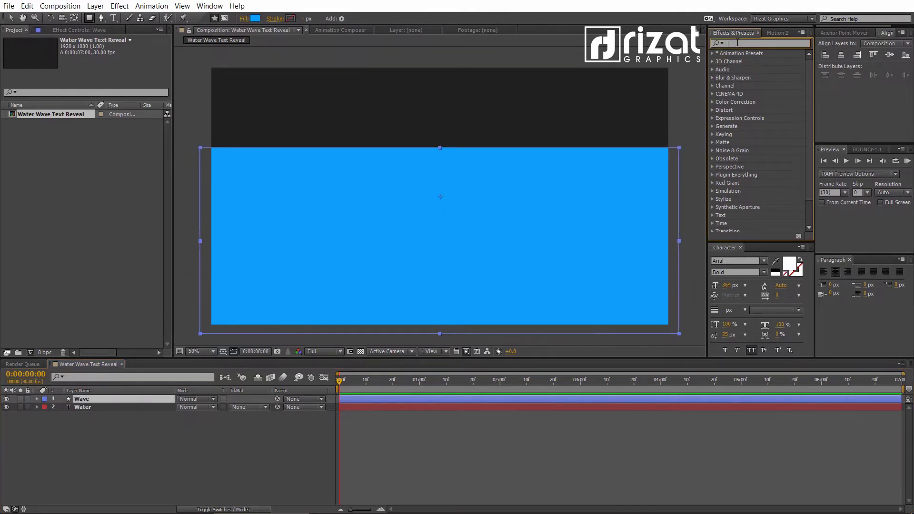
type("turb")
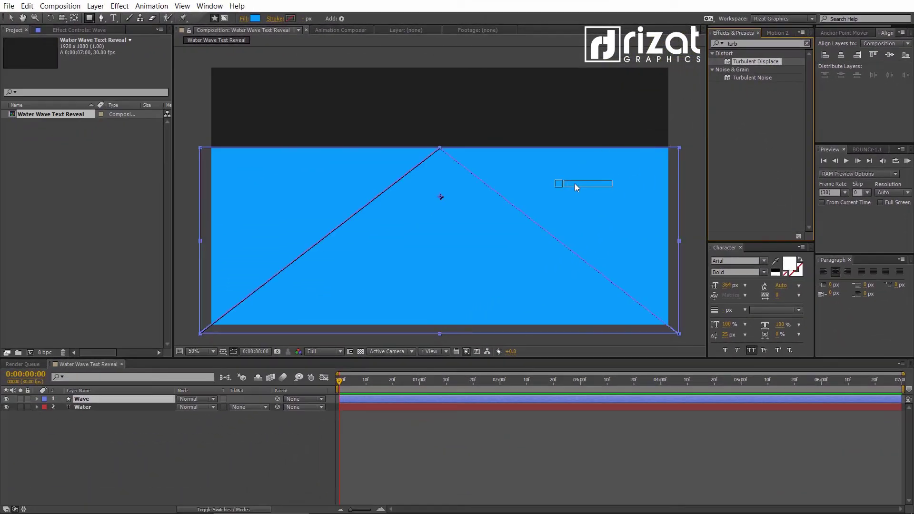
left_click_drag(575, 184, 575, 183)
key("v")
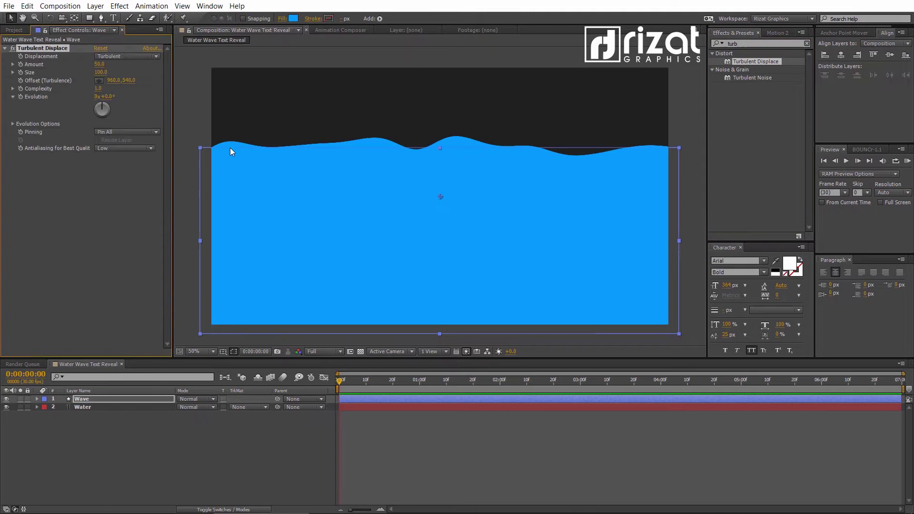
left_click(126, 57)
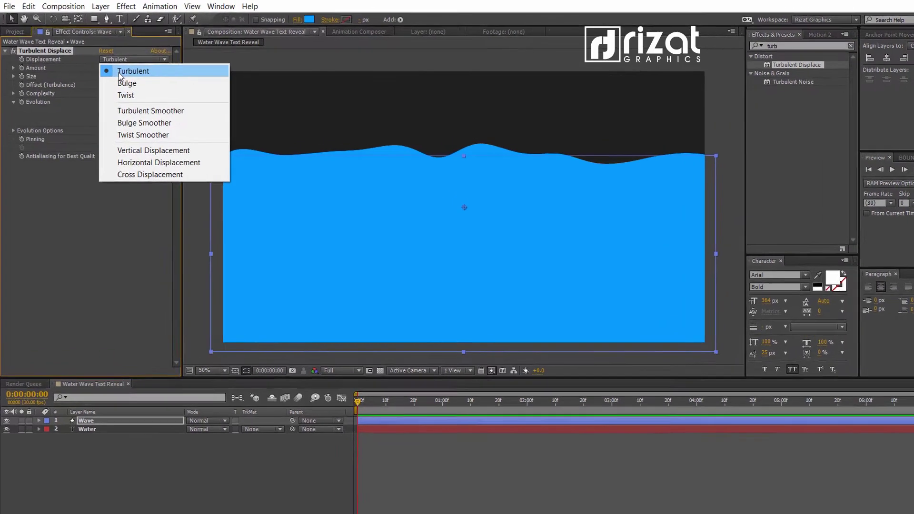
left_click(113, 68)
Step: Set Turbulent Displace Amount to 55 and Size to 50
left_click_drag(143, 92, 178, 97)
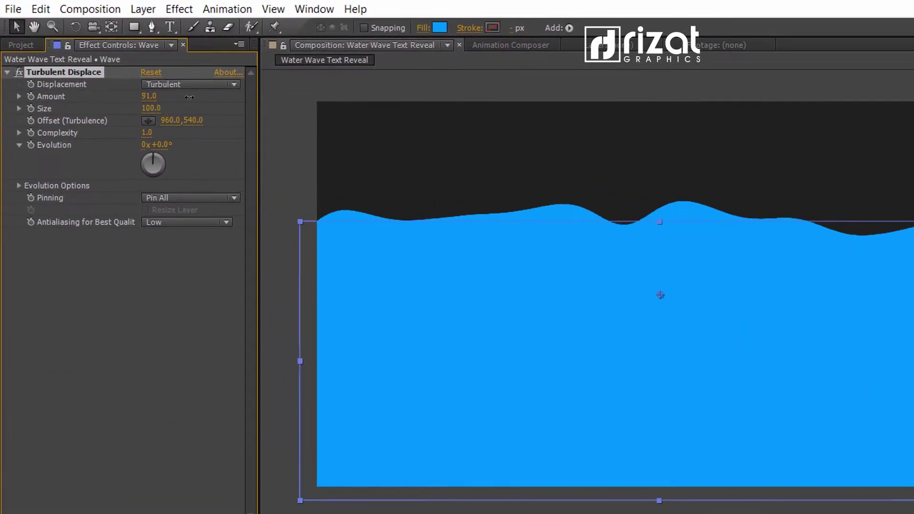
left_click(150, 96)
type("55")
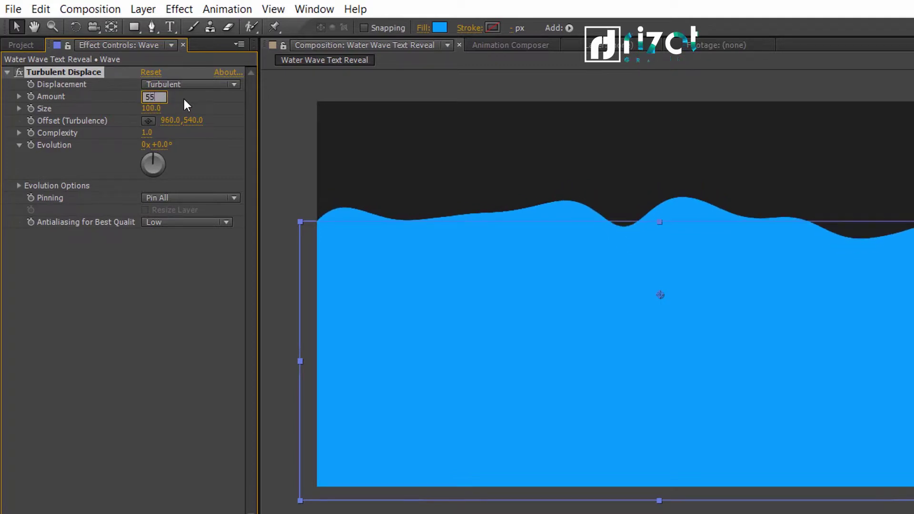
key("Return")
mouse_move(150, 108)
left_mouse_down()
mouse_move(182, 108)
mouse_move(141, 109)
left_mouse_up()
left_click(151, 109)
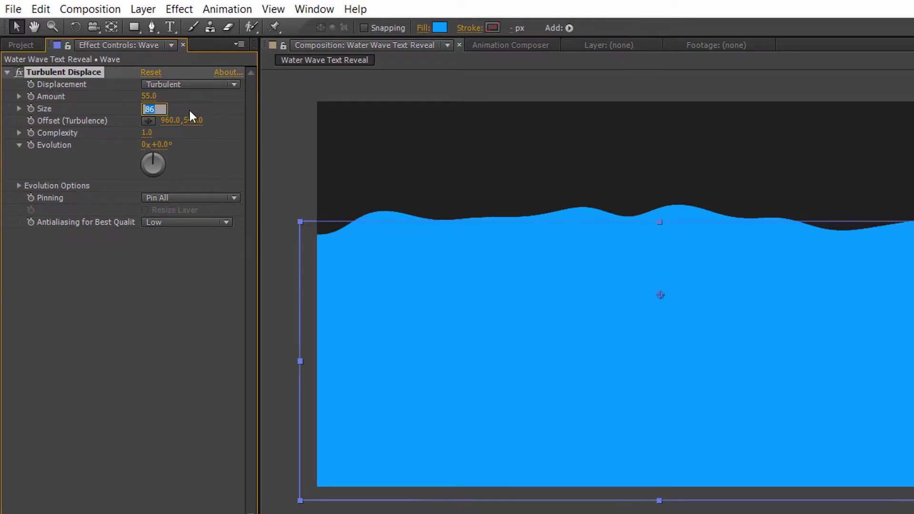
type("45")
left_click_drag(165, 110, 135, 114)
type("50")
key("Return")
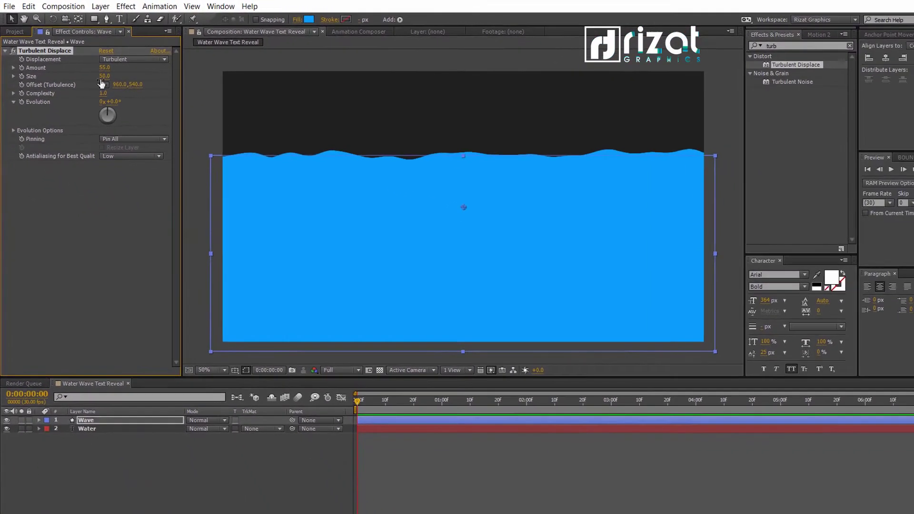
Step: Keyframe the turbulence Offset at 612,540 at 0 s and a much higher X value at 4 s
left_click(341, 385)
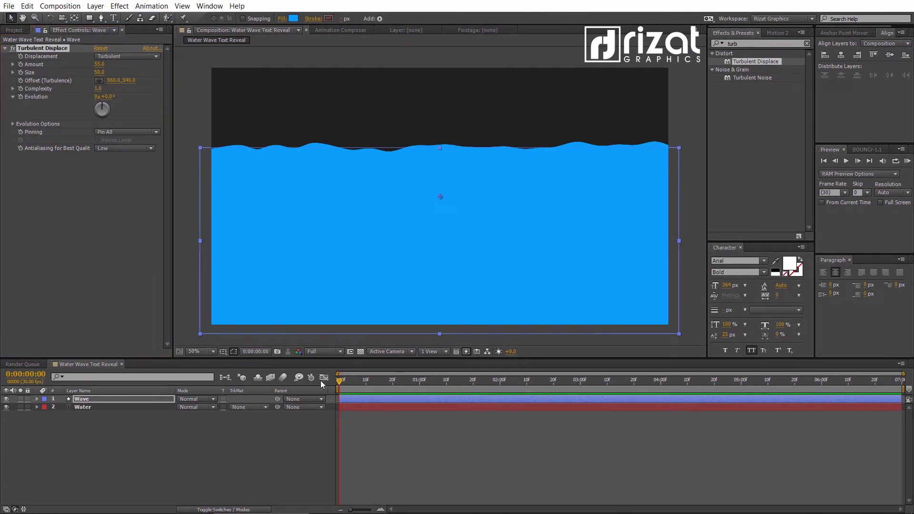
left_click(21, 81)
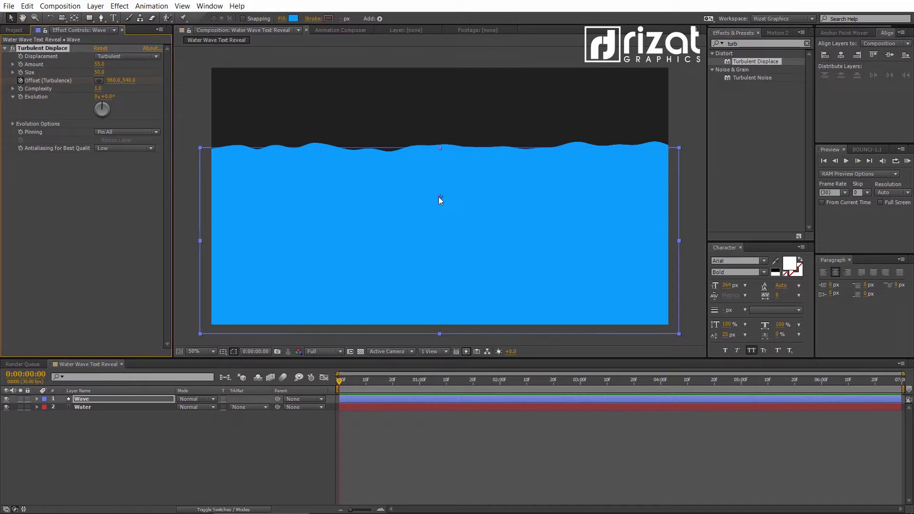
left_click_drag(438, 196, 356, 193)
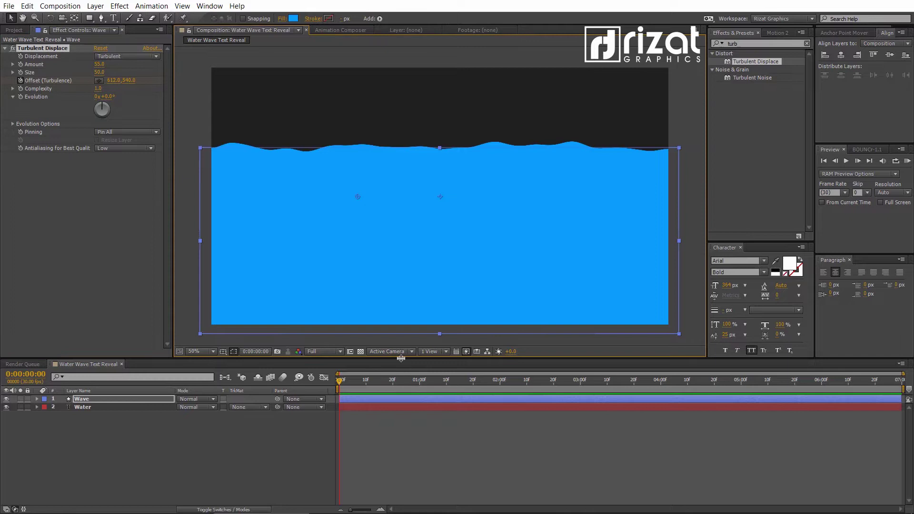
left_click(660, 381)
key("comma")
key("comma")
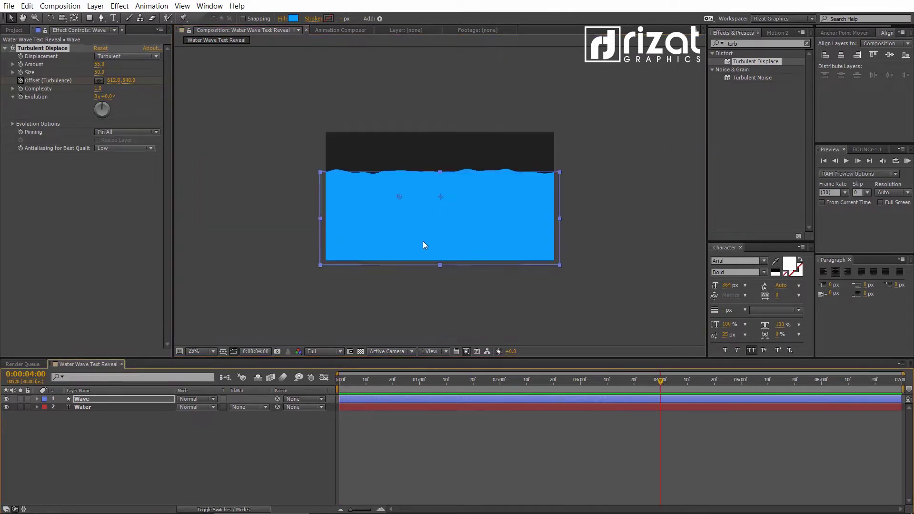
left_click_drag(398, 194, 683, 205)
key("period")
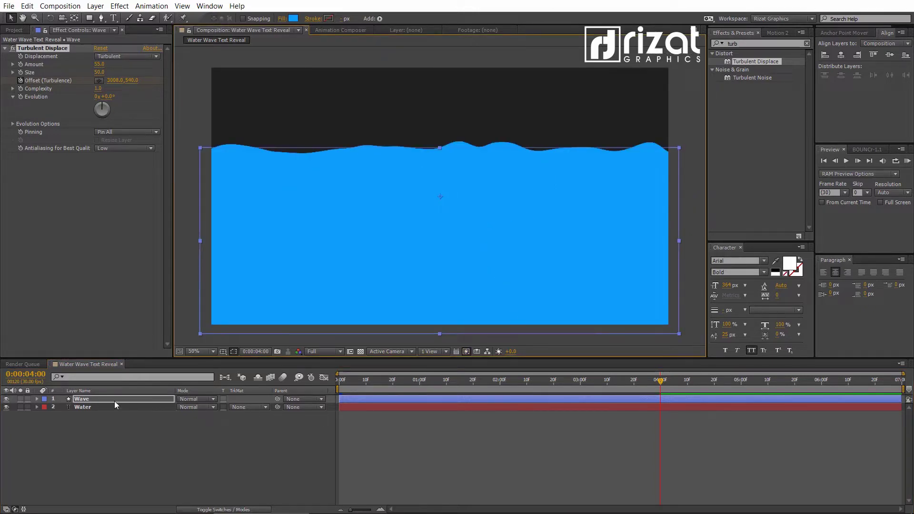
Step: Keyframe Wave's Position at 960,540 at 4 s and lowered to 960,964 at frame 0
left_click(343, 384)
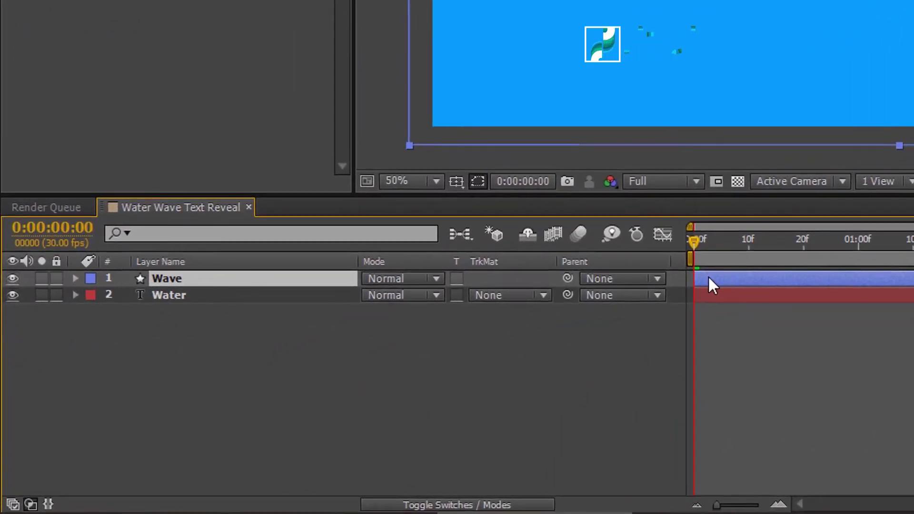
key("p")
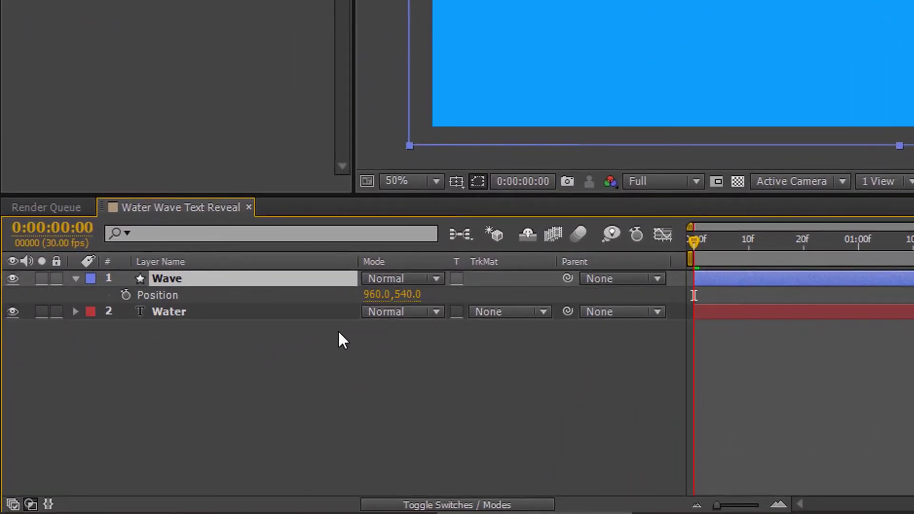
left_click(125, 295)
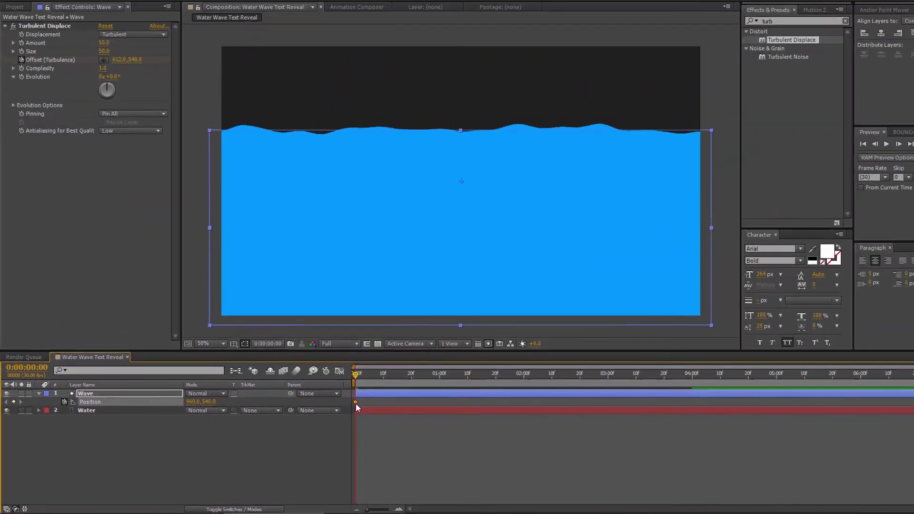
left_click_drag(472, 365, 675, 360)
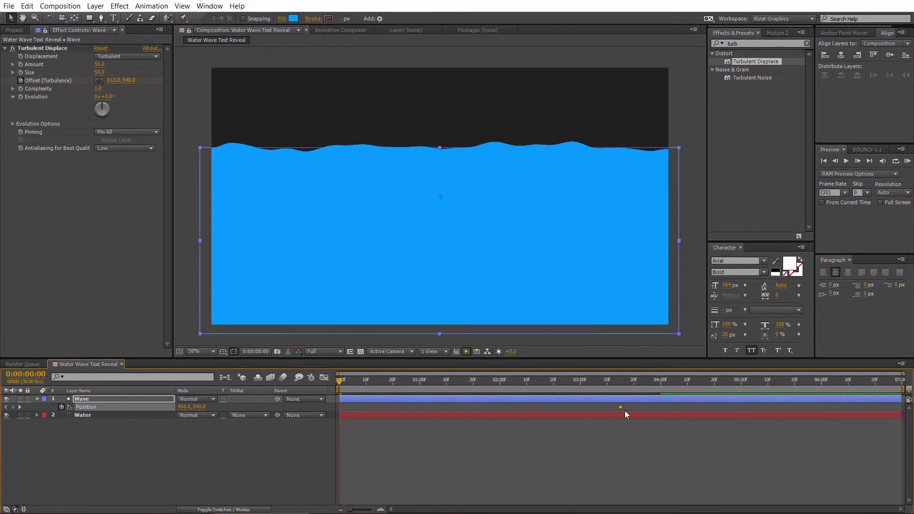
left_click(659, 381)
left_click_drag(658, 407, 660, 407)
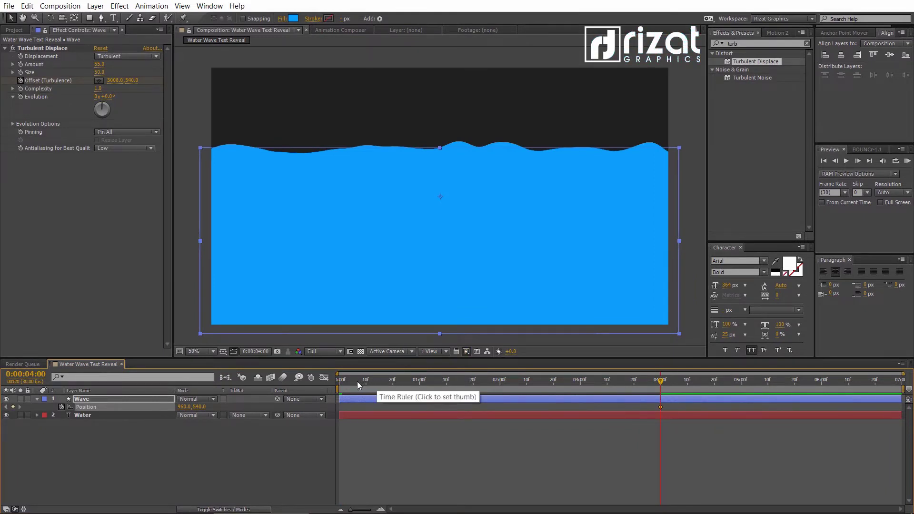
left_click_drag(357, 381, 332, 384)
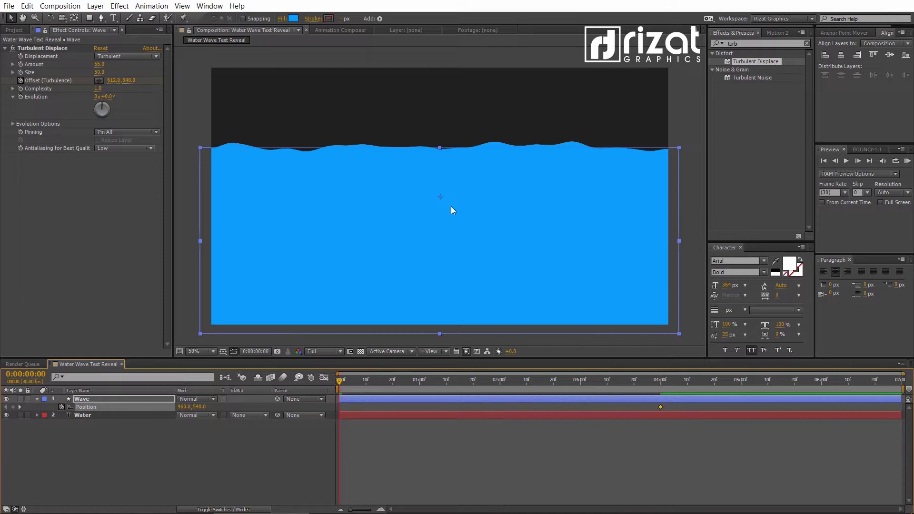
key("comma")
key("comma")
left_click_drag(441, 197, 435, 246)
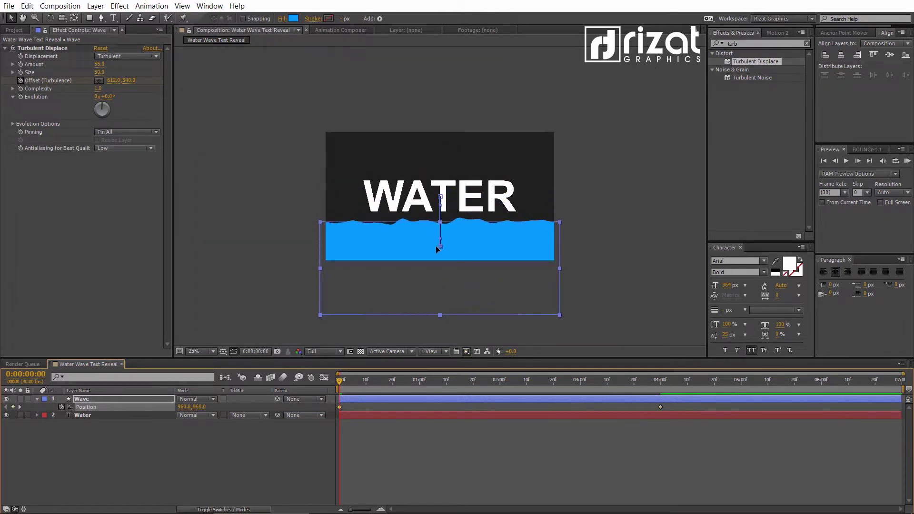
Step: Set the Water layer's track matte to Alpha Matte 'Wave'
left_click(254, 430)
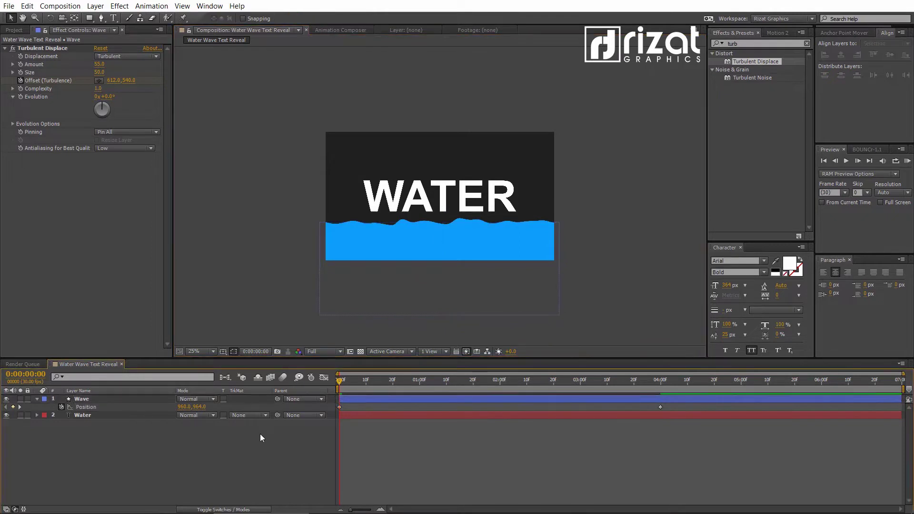
left_click(37, 399)
left_click(86, 406)
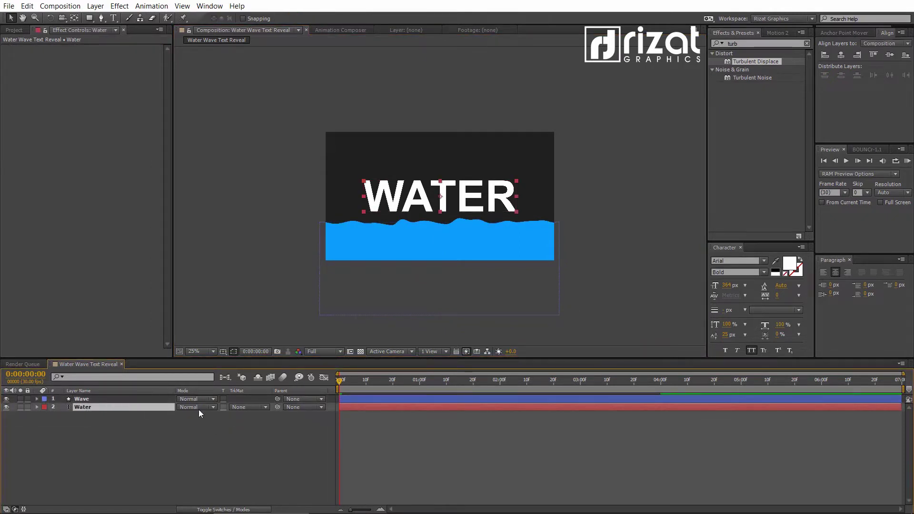
left_click(247, 407)
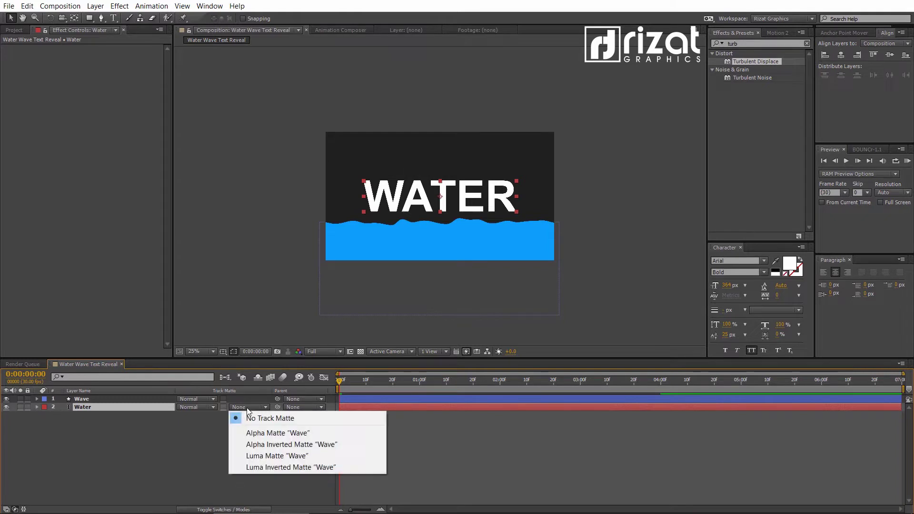
left_click(269, 433)
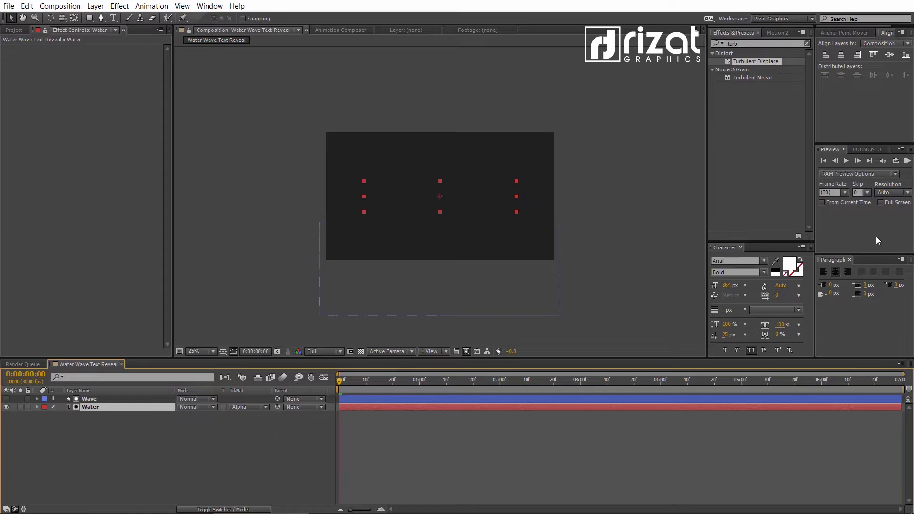
Step: Clear the effects search and preview the text reveal animation
key("period")
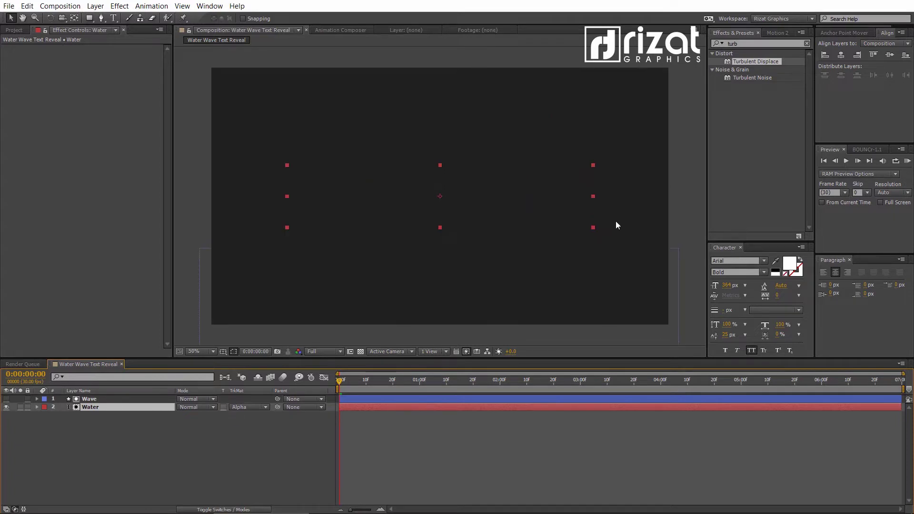
left_click(807, 44)
left_click(907, 161)
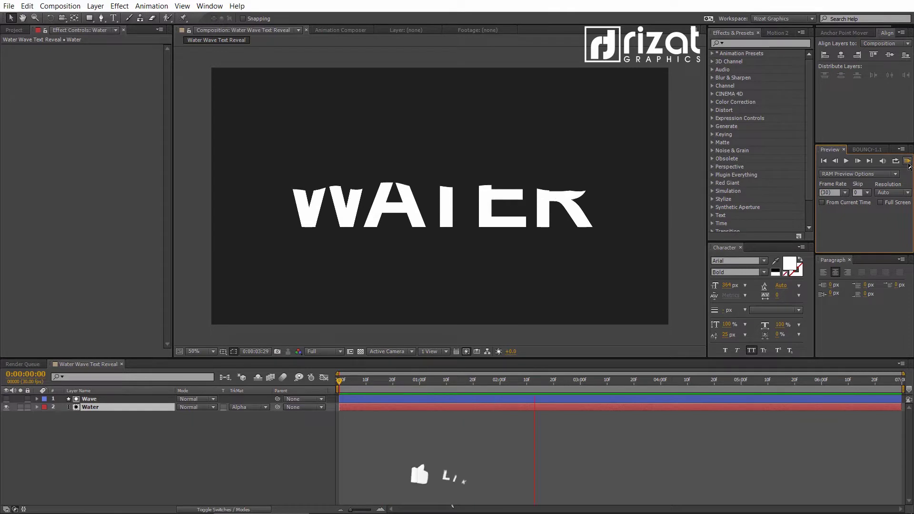
left_click(907, 162)
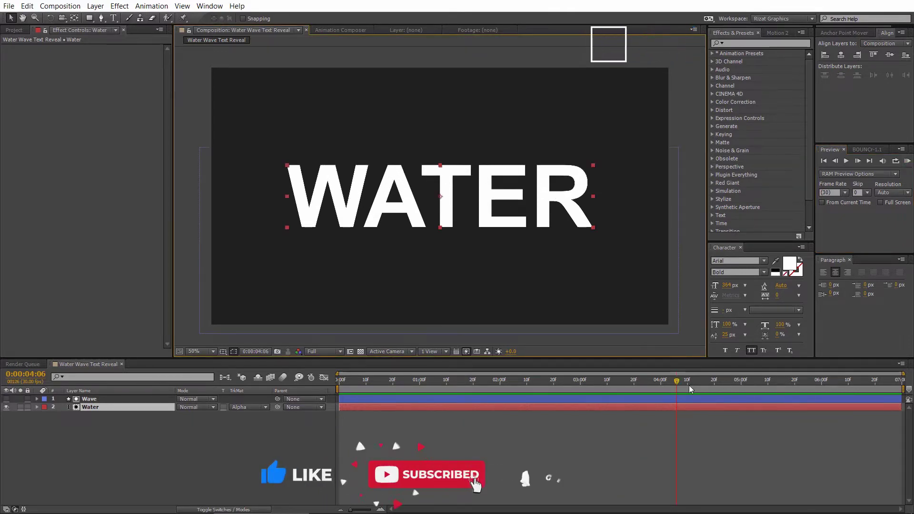
Step: Move the Wave's Position end keyframe later, to about 5:10
left_click(675, 401)
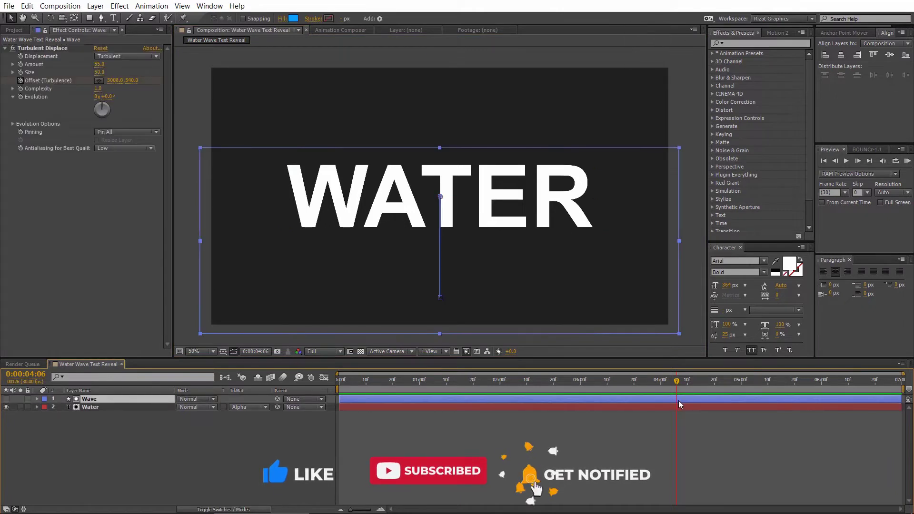
key("u")
left_click_drag(661, 423, 766, 424)
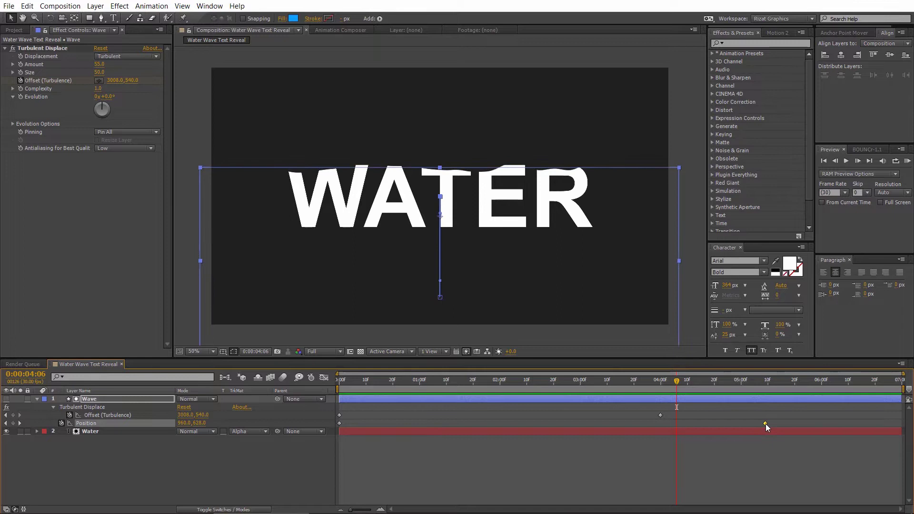
left_click(768, 381)
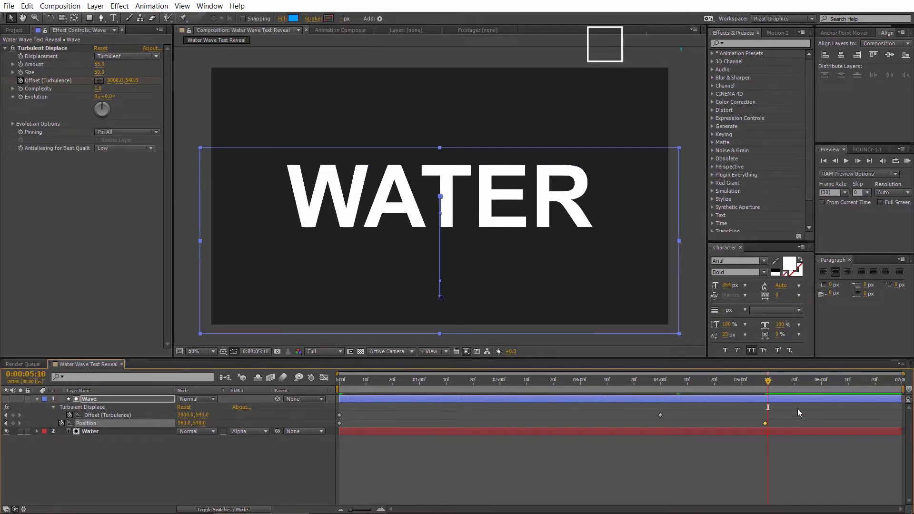
left_click(821, 381)
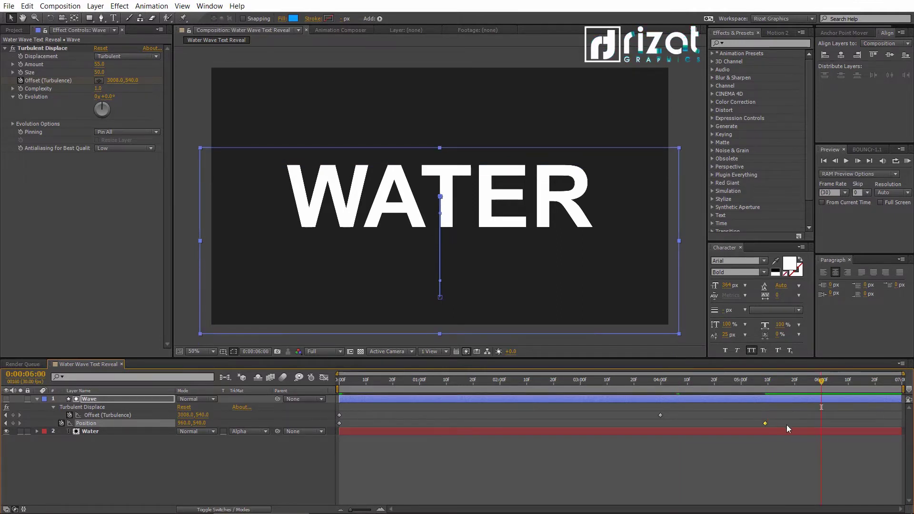
Step: Apply Easy Ease to all Wave keyframes and preview the reveal
left_click_drag(832, 407, 340, 425)
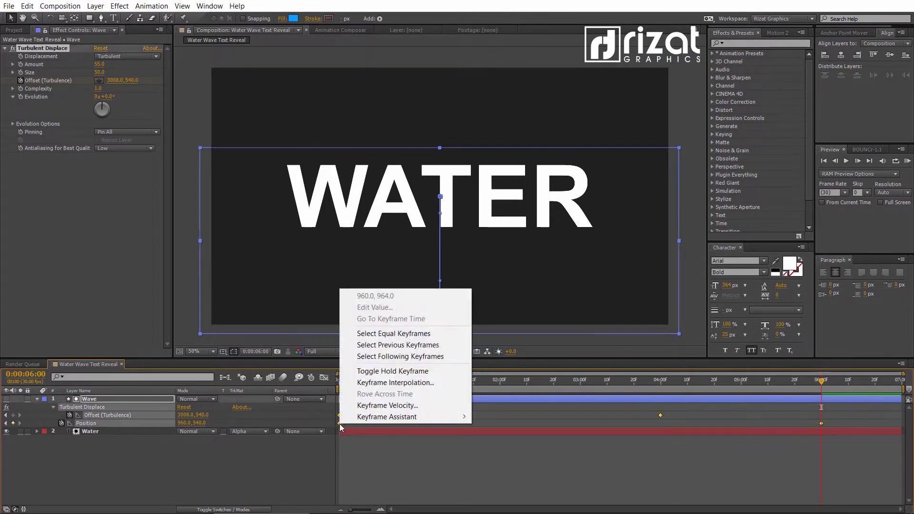
mouse_move(418, 420)
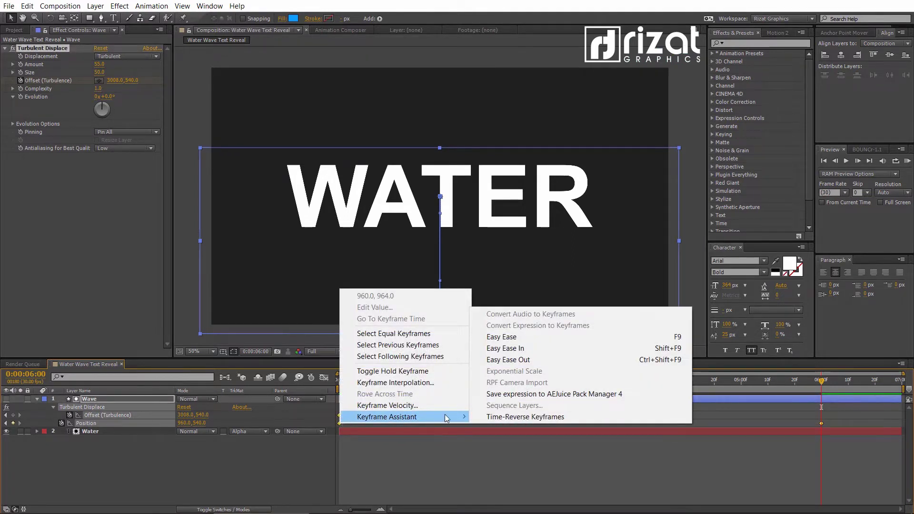
left_click(506, 339)
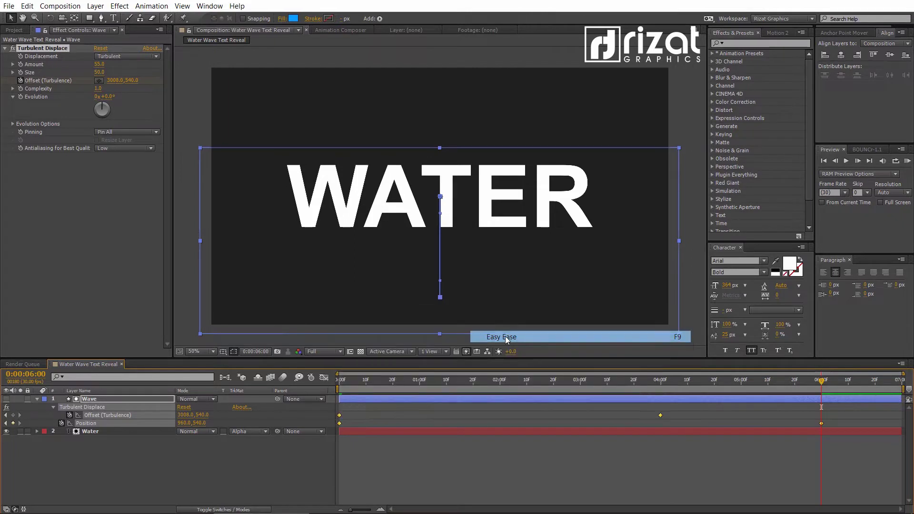
left_click(540, 446)
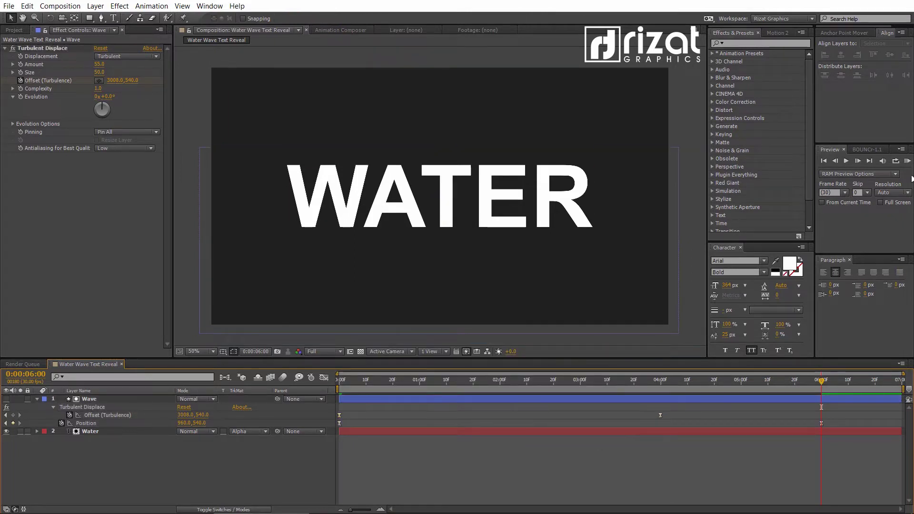
left_click(907, 162)
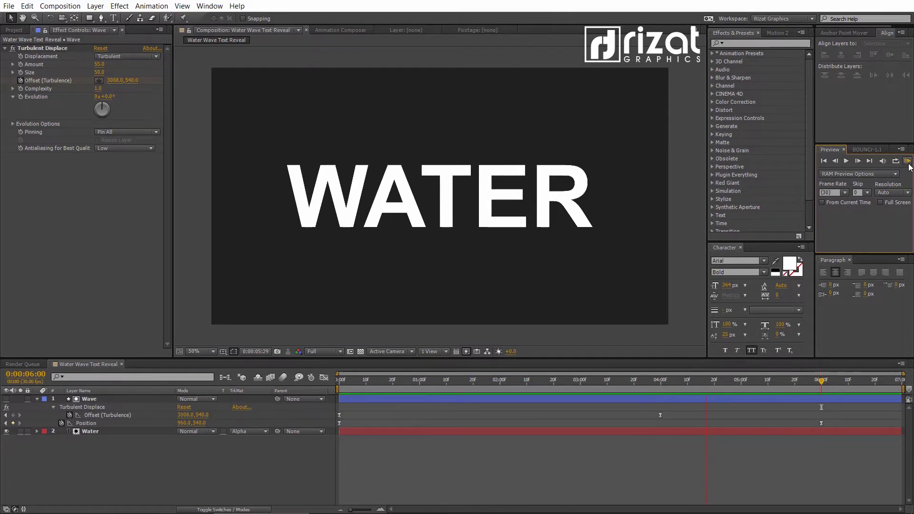
Step: Move the turbulence Offset end keyframe to about 5:01, then collapse Wave and select Water
left_click(907, 161)
left_click(661, 415)
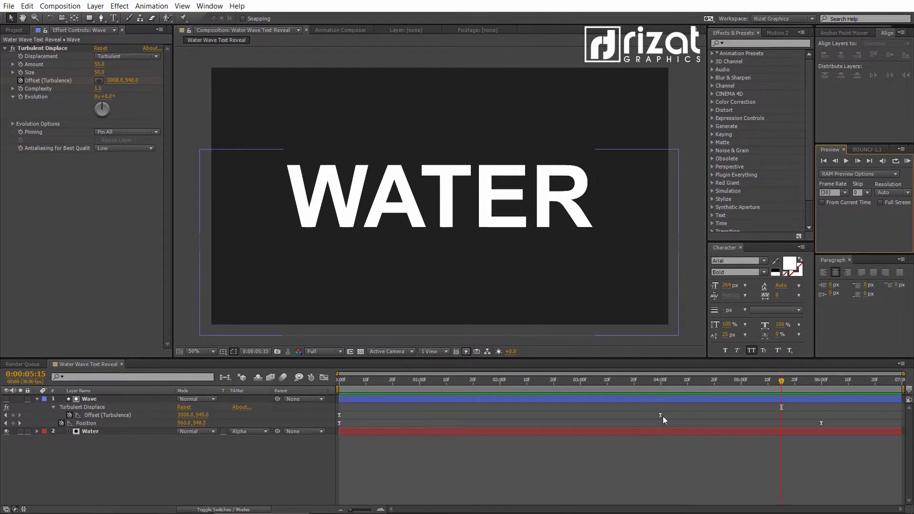
left_click_drag(661, 416, 688, 416)
left_click_drag(744, 415, 749, 416)
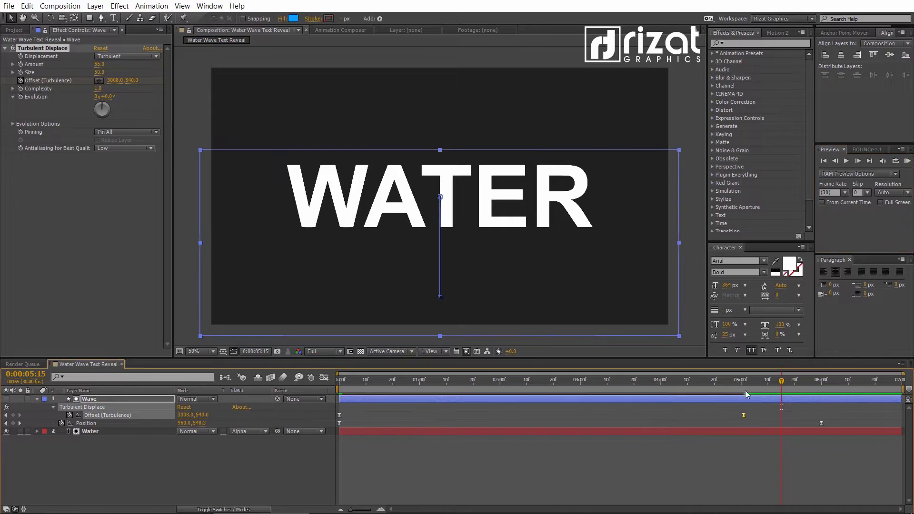
left_click(741, 381)
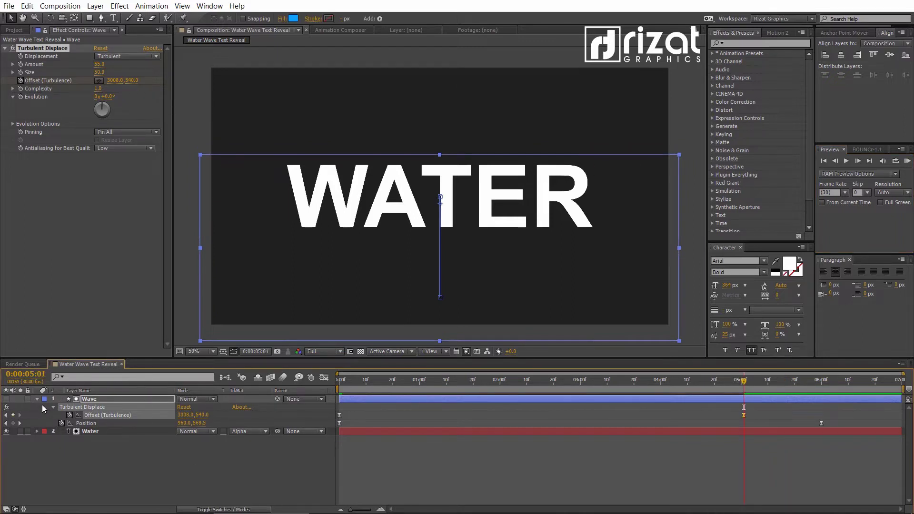
left_click(37, 398)
left_click(105, 407)
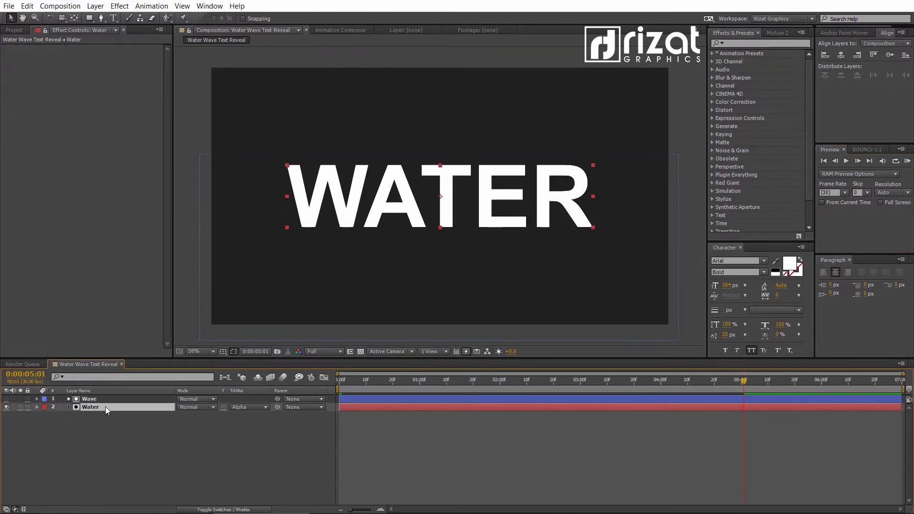
Step: Add a Gradient Overlay layer style to the Water text and expand its settings
right_click(109, 406)
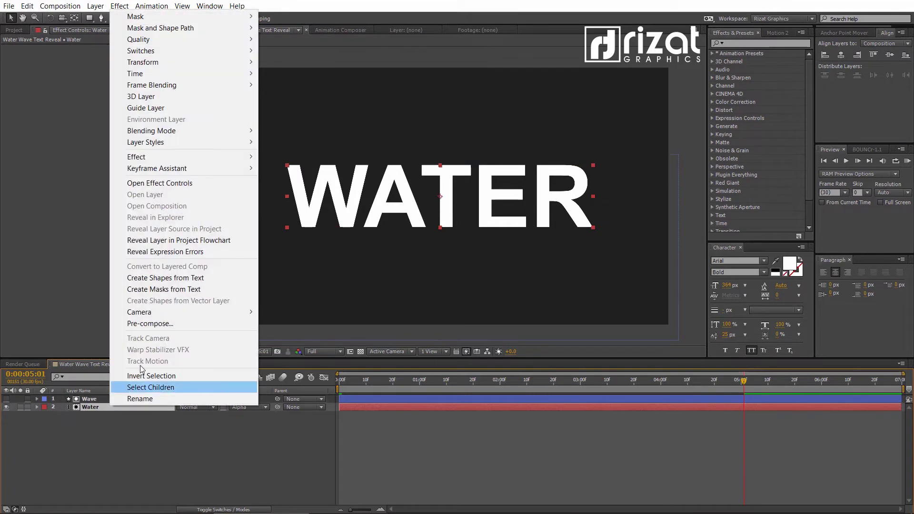
mouse_move(194, 145)
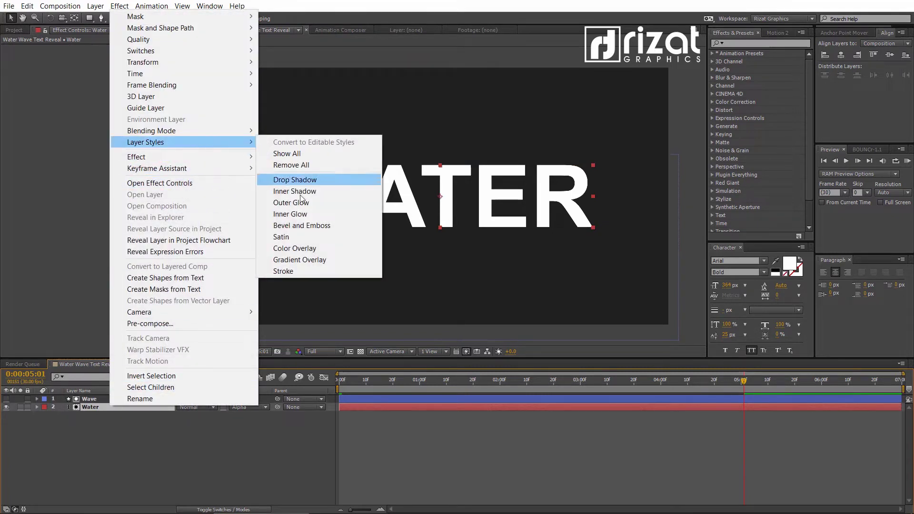
left_click(301, 260)
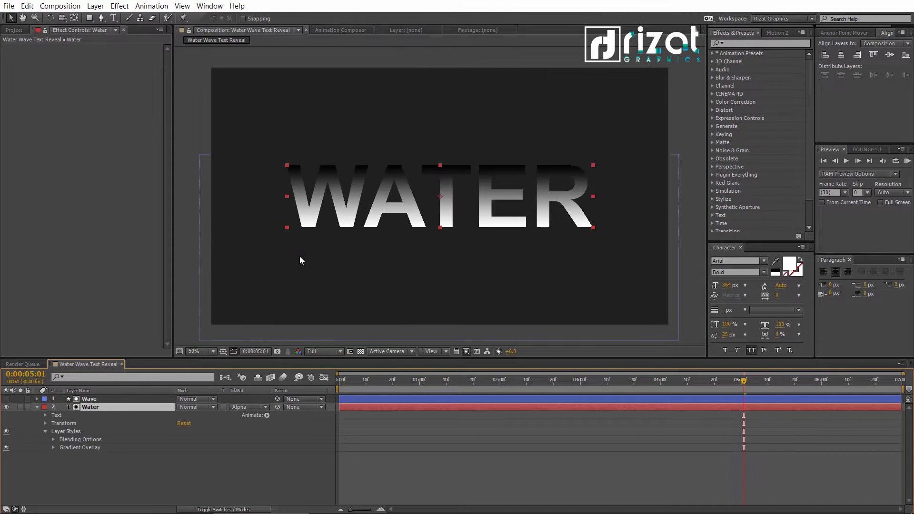
left_click(53, 448)
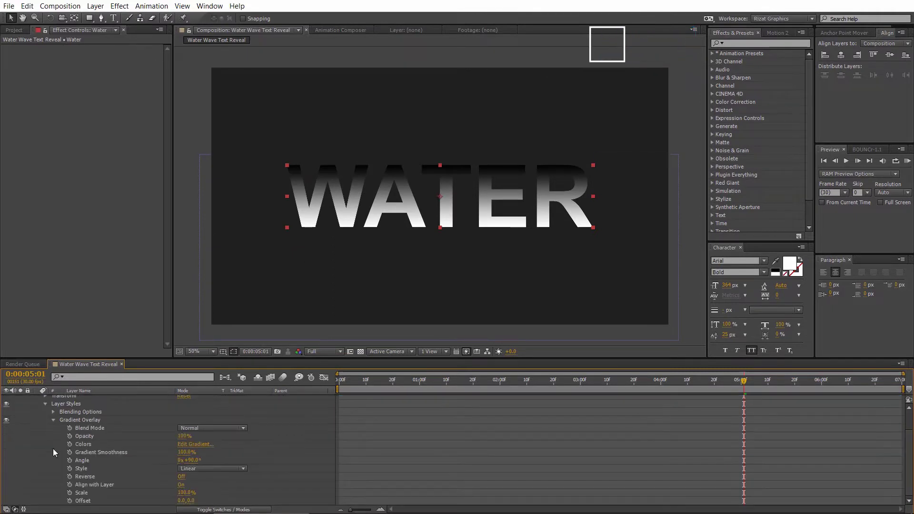
Step: Recolour the WATER gradient stops to deep blue 0083A4 and bright cyan 00FFFC
left_click(188, 445)
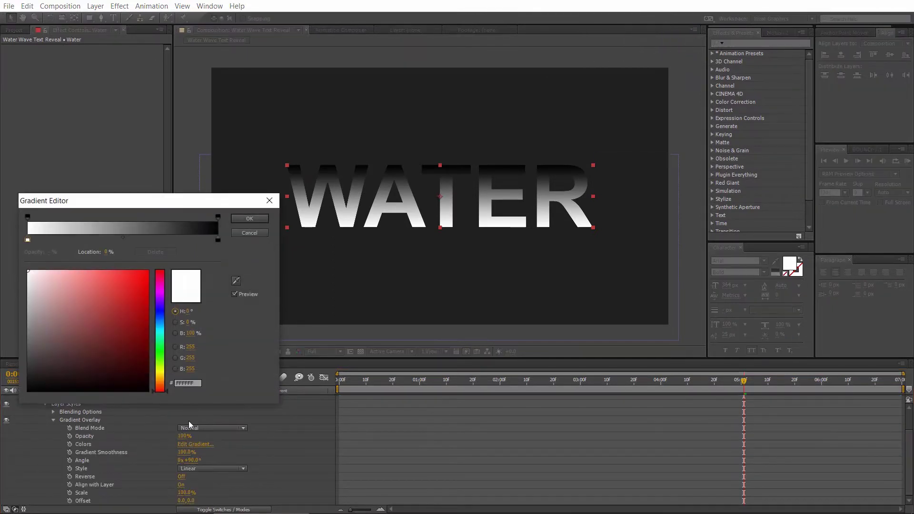
left_click(159, 333)
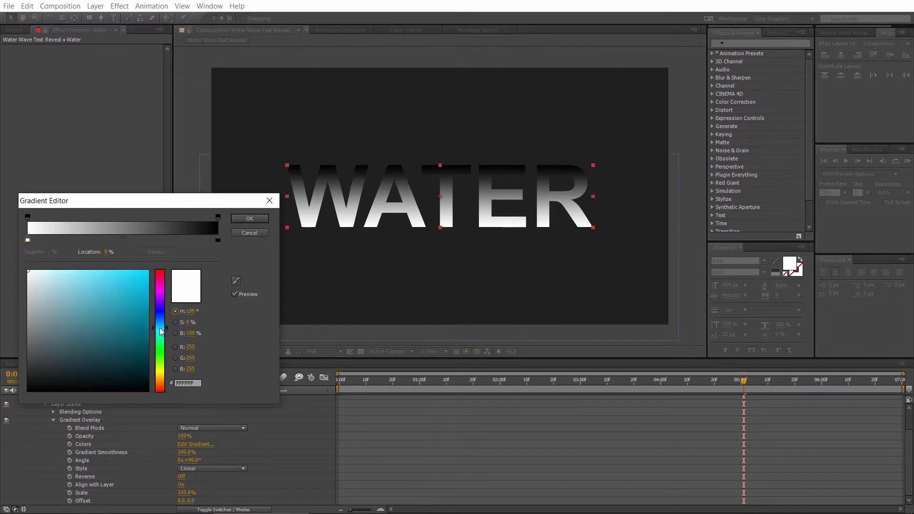
left_click(148, 321)
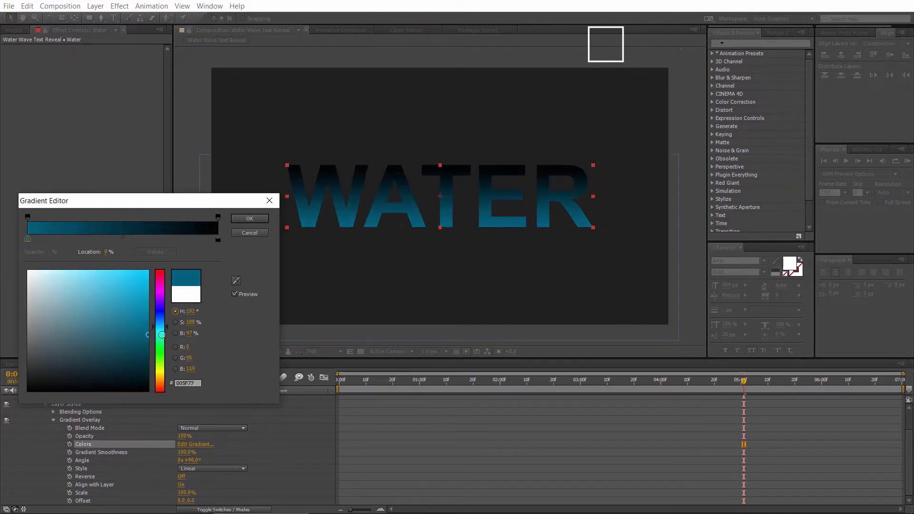
left_click(148, 313)
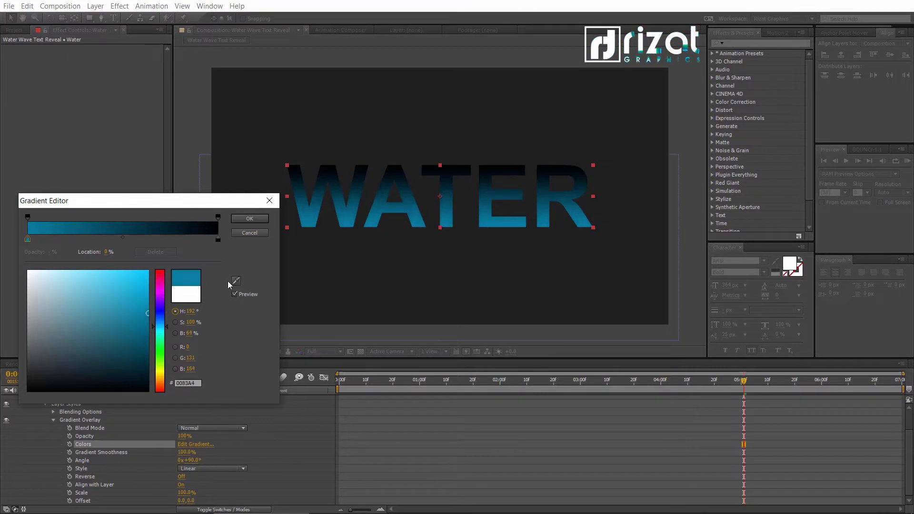
left_click(218, 240)
left_click(236, 282)
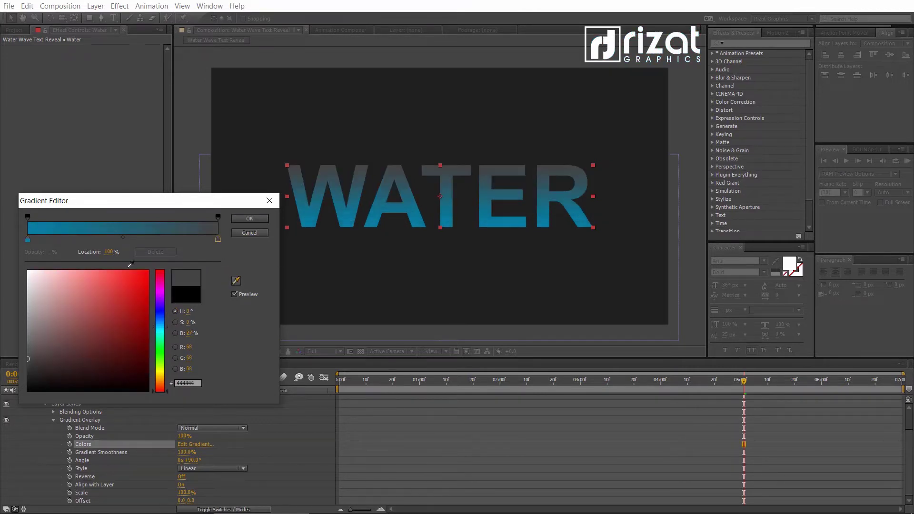
left_click(28, 240)
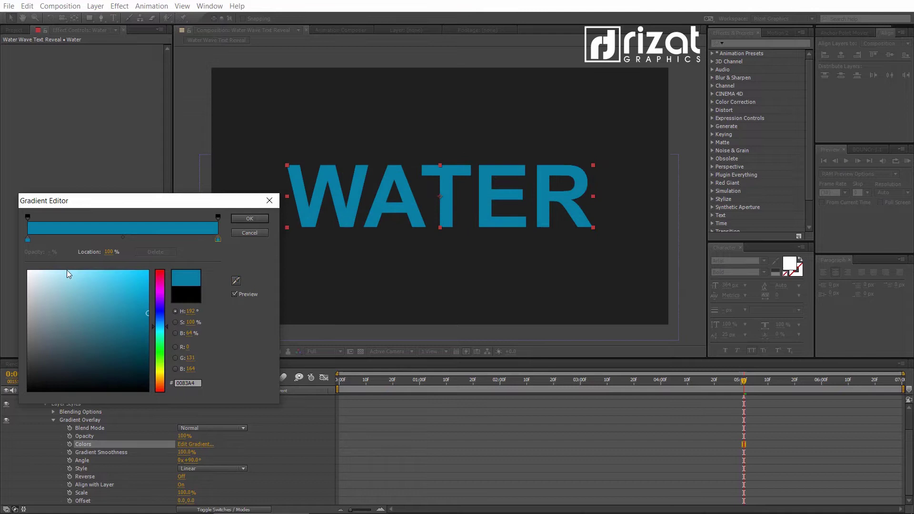
left_click_drag(147, 315, 148, 271)
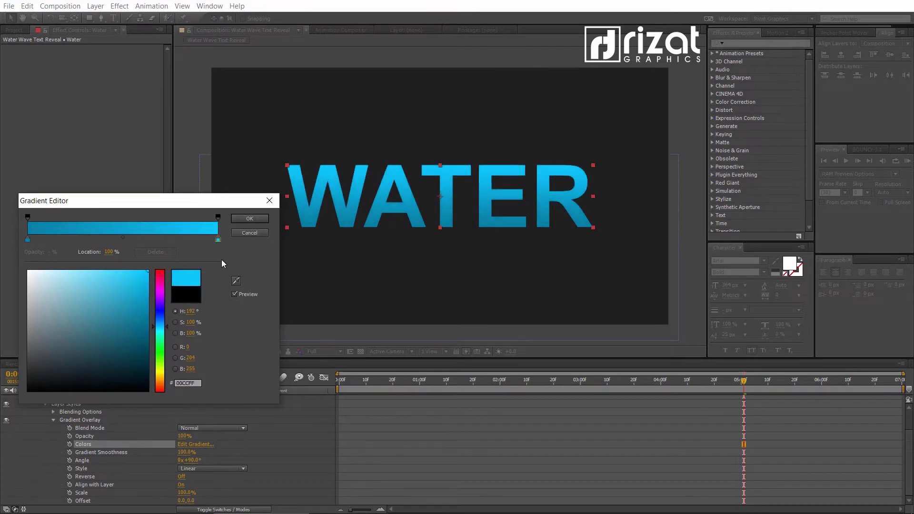
left_click(162, 331)
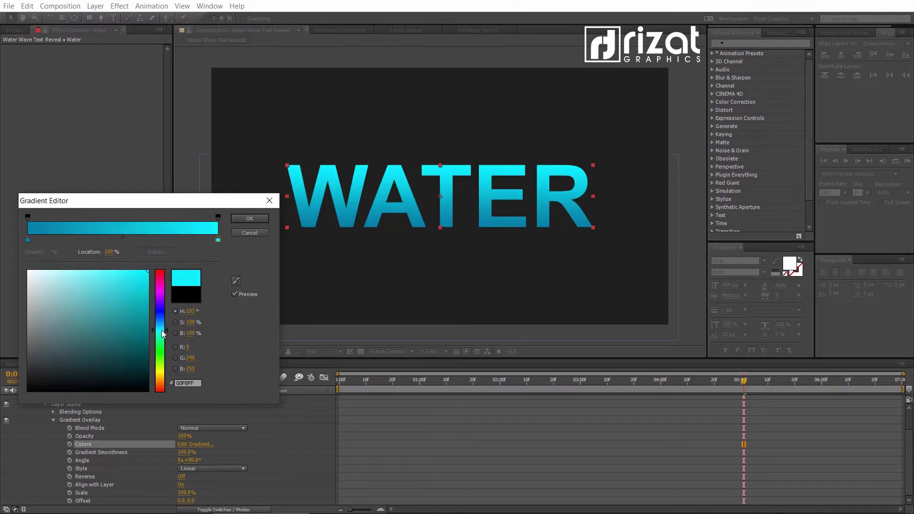
left_click(250, 218)
Step: Collapse the Water layer's styles, zoom the viewer to 100%, and bring up the Water layer's menu
left_click(52, 419)
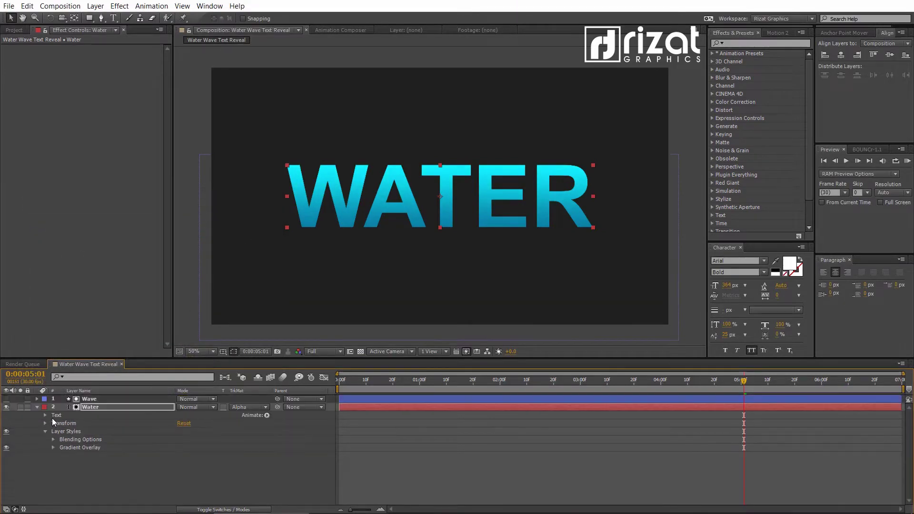
left_click(45, 431)
key("slash")
left_click(37, 407)
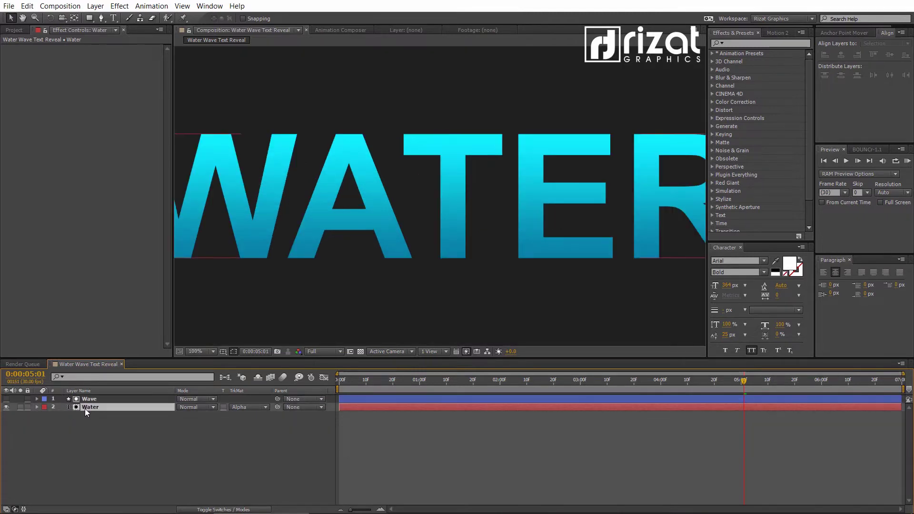
right_click(85, 408)
Step: Add Bevel and Emboss to the Water layer and set its Size to 15
mouse_move(163, 146)
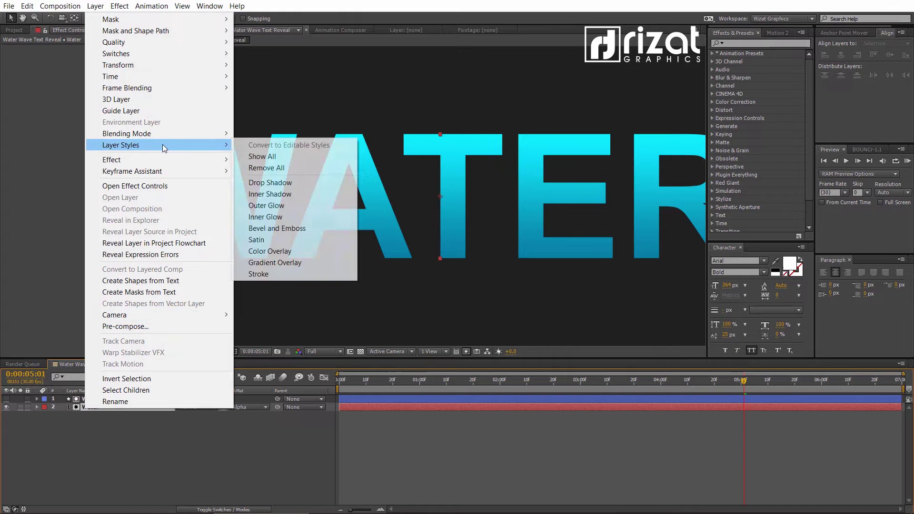
left_click(272, 233)
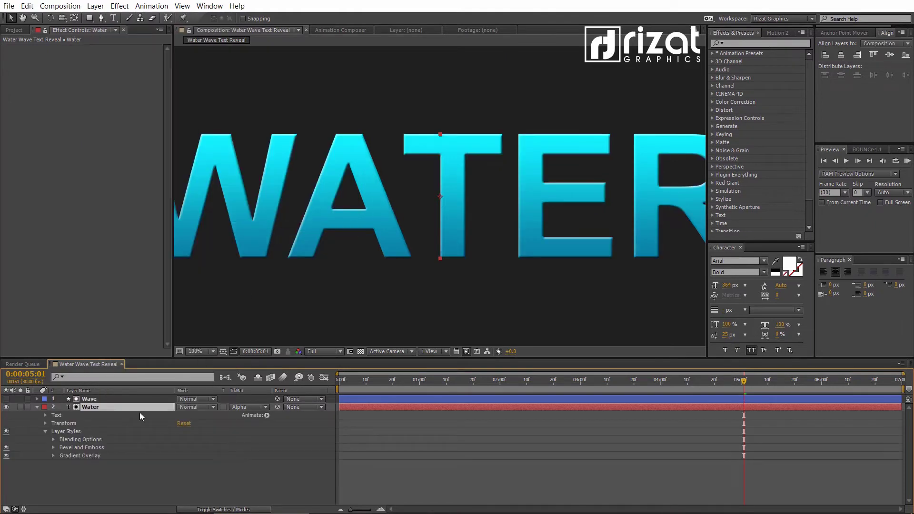
left_click(53, 447)
scroll(72, 449, "down", 2)
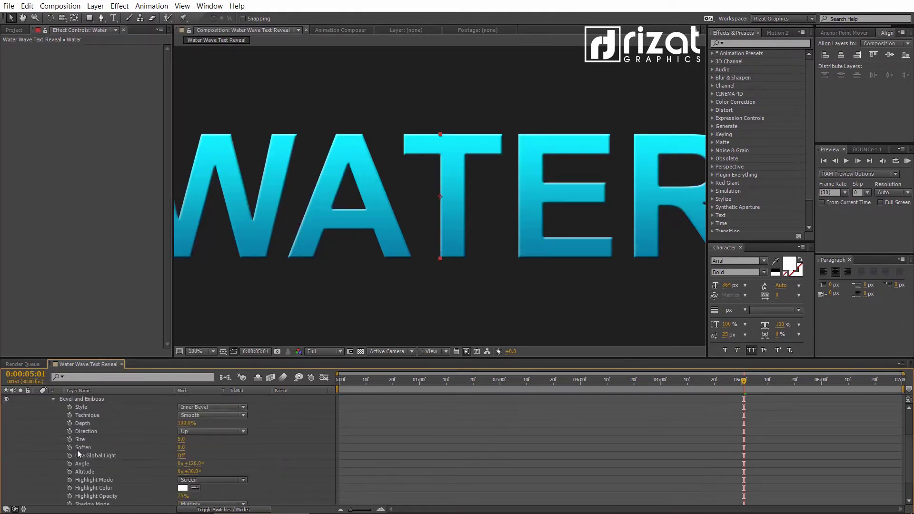
left_click_drag(198, 470, 214, 473)
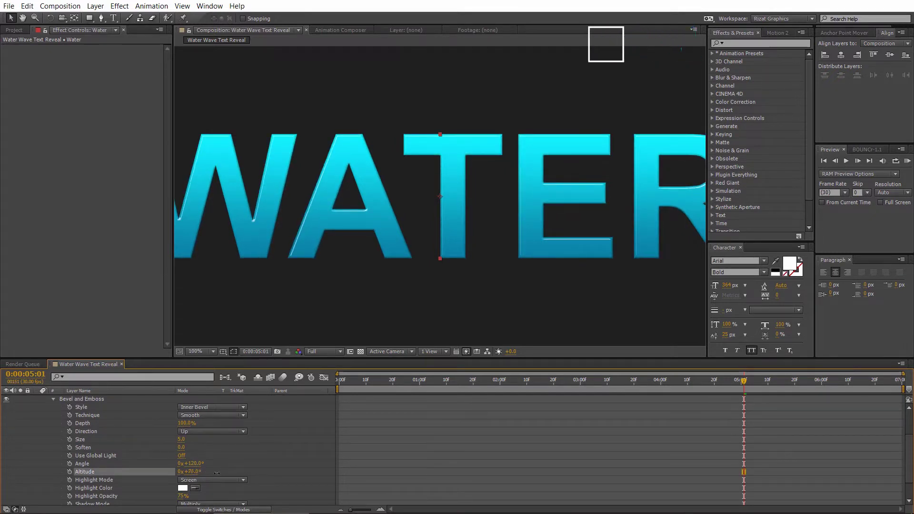
left_click_drag(181, 443, 189, 450)
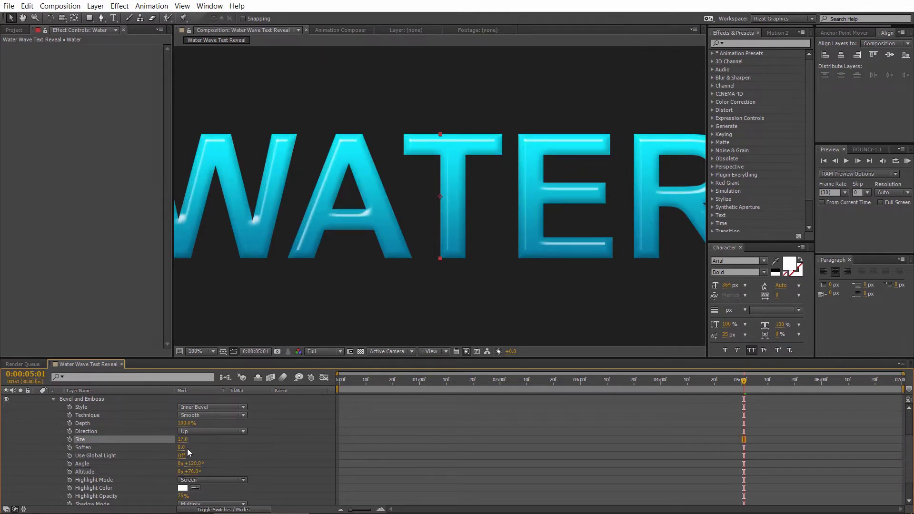
left_click(183, 440)
type("15")
key("Return")
Step: Raise the bevel Altitude to about 82° and Highlight Opacity to 100%
left_click_drag(193, 471, 204, 463)
left_click(197, 463, "shift")
left_click_drag(182, 498, 192, 490)
scroll(72, 438, "up", 3)
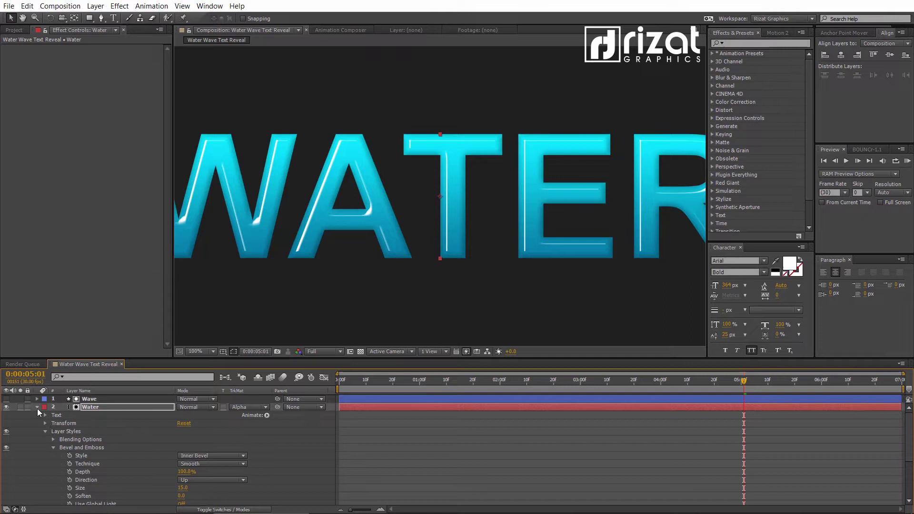
left_click(45, 431)
left_click(37, 407)
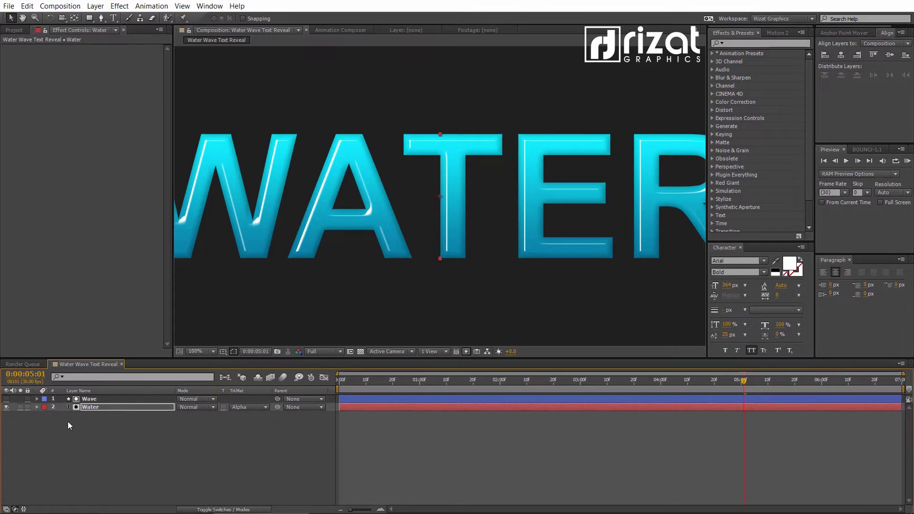
Step: Zoom the viewer back to 50% and preview the animation
left_click(119, 429)
key("comma")
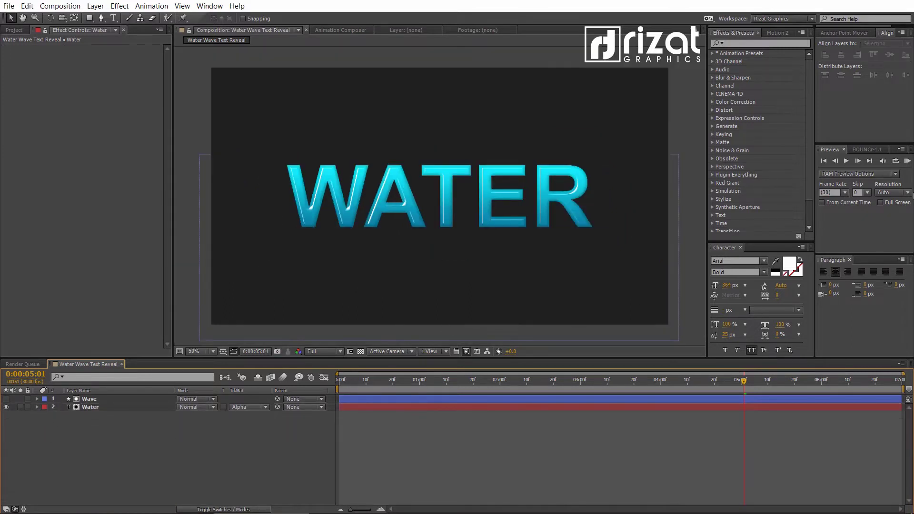
left_click(907, 161)
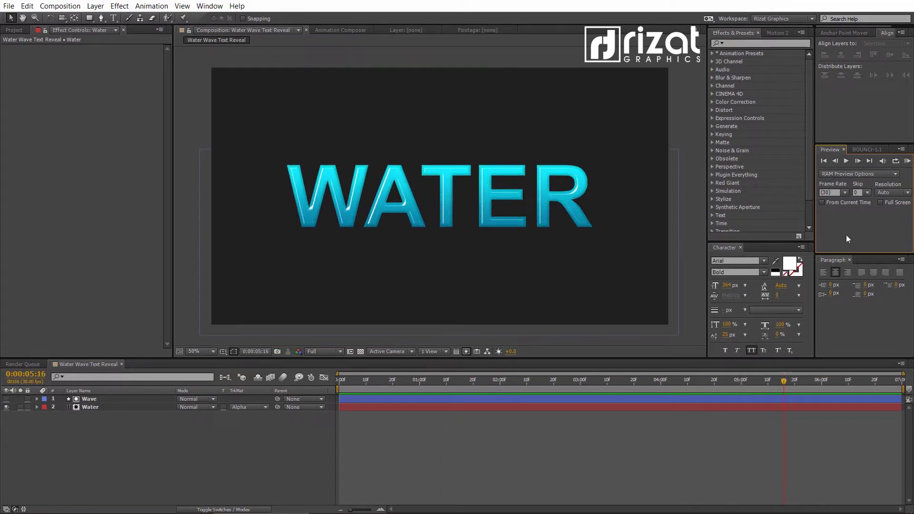
Step: Pre-compose the Wave and Water layers into a comp named 'Water Text'
left_click(724, 398)
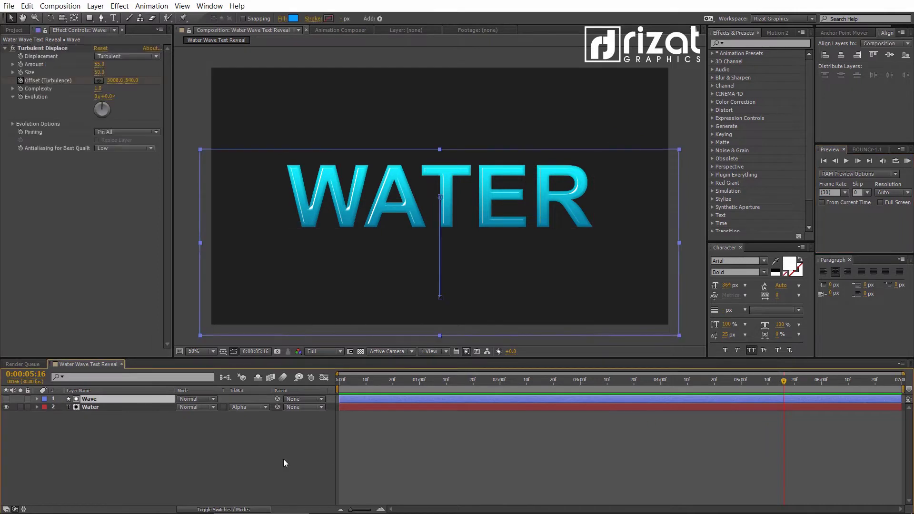
left_click(117, 406, "shift")
right_click(117, 406)
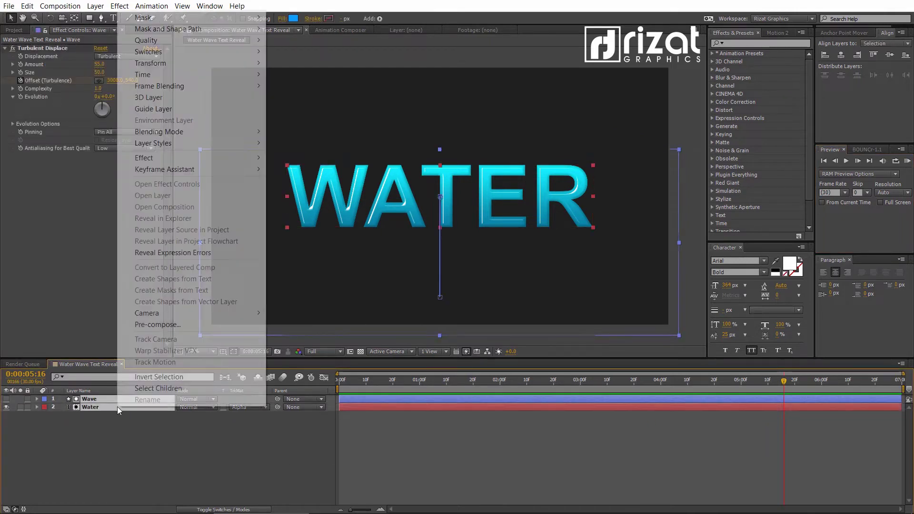
left_click(157, 325)
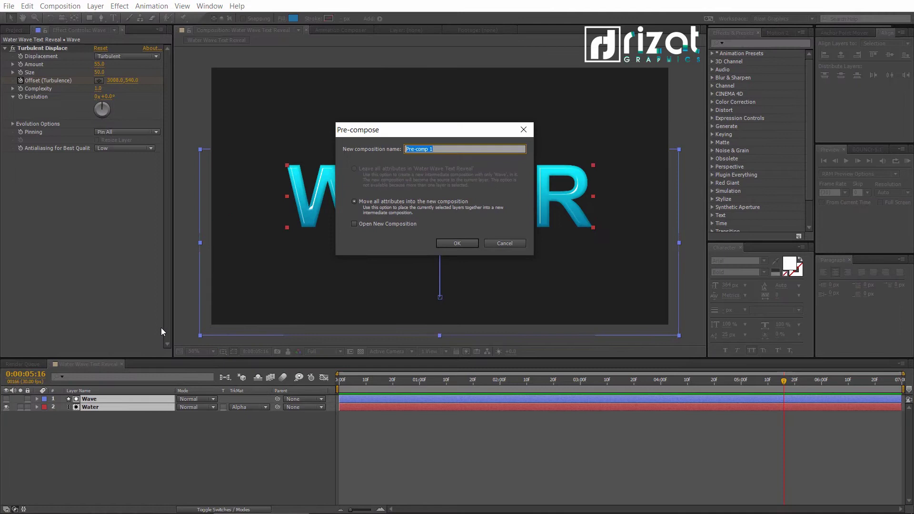
type("Water")
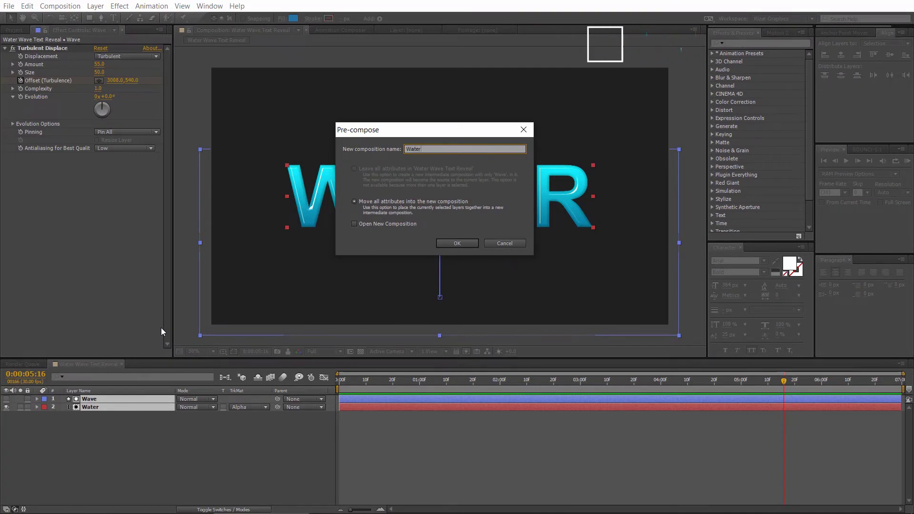
type(" Text")
key("Return")
right_click(213, 436)
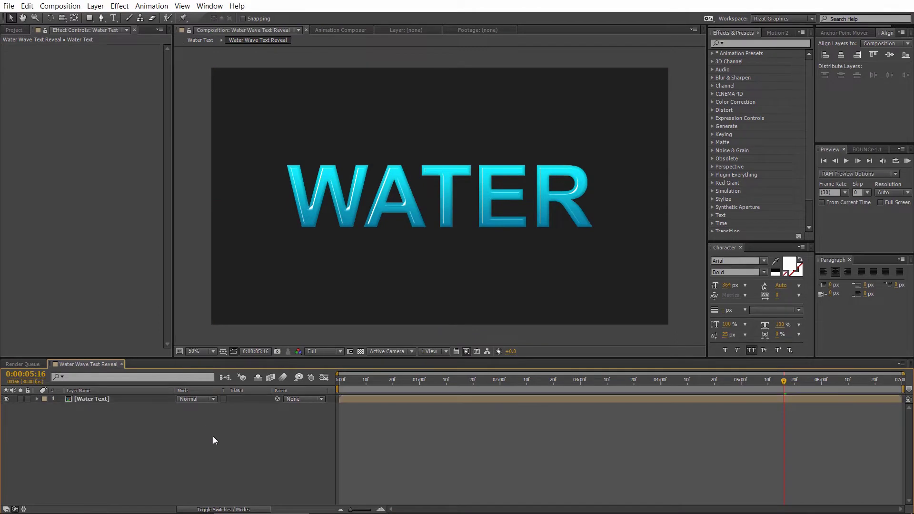
Step: Create a new solid layer named Bubbles
mouse_move(266, 330)
left_click(407, 354)
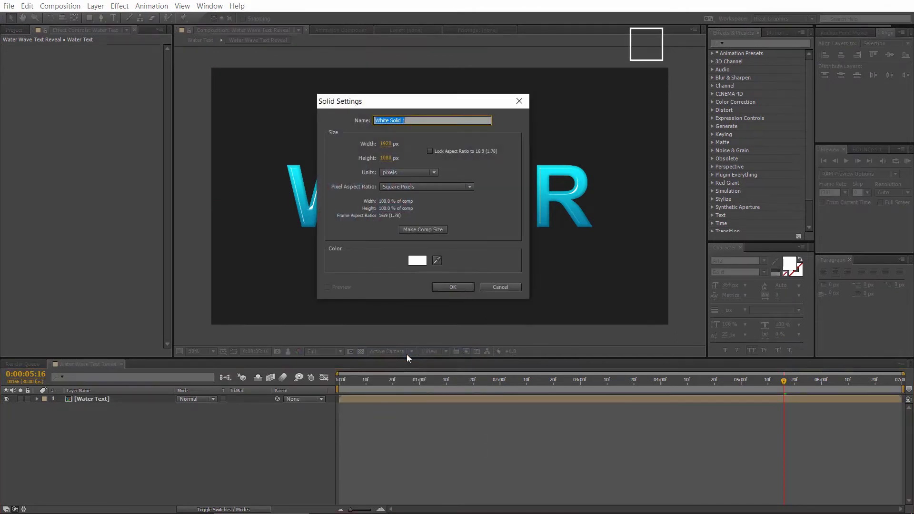
type("Bubbles")
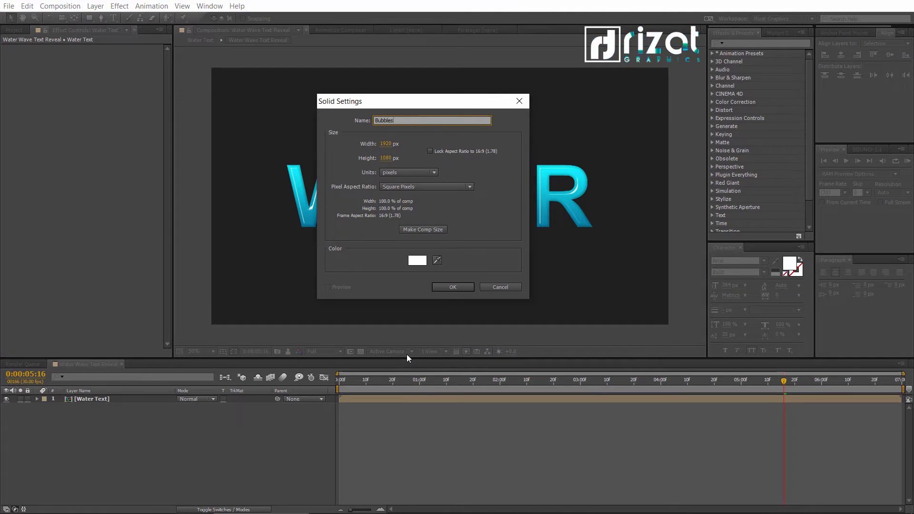
key("Return")
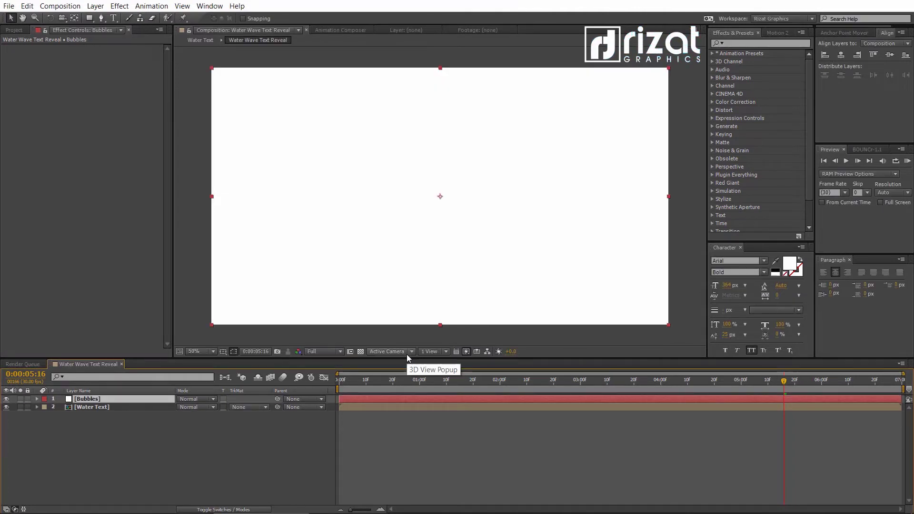
Step: Apply CC Particle Systems II (found via 'cc par') to Bubbles and scrub to preview particles
left_click(768, 43)
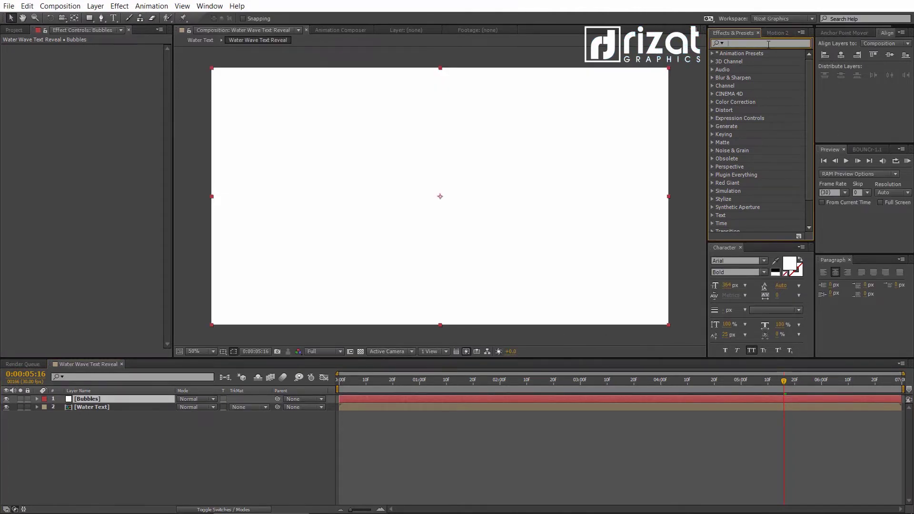
type("cc par")
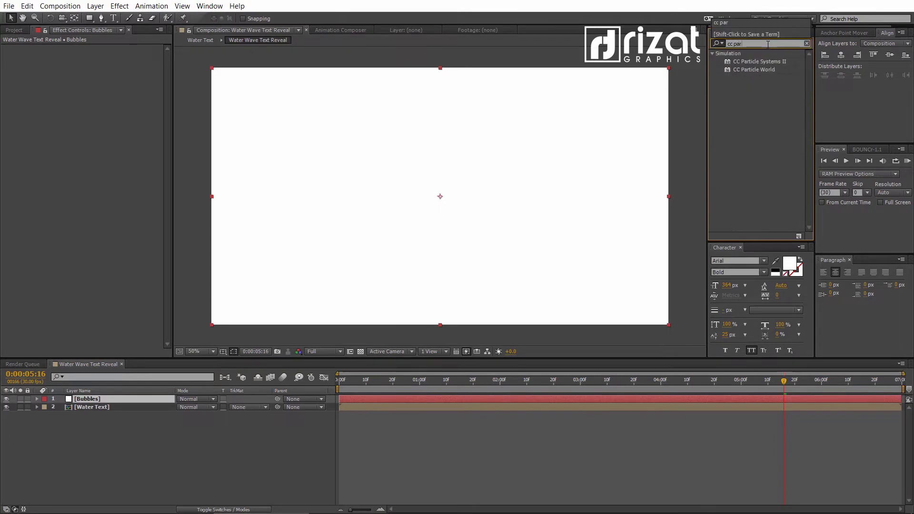
left_click_drag(758, 61, 454, 160)
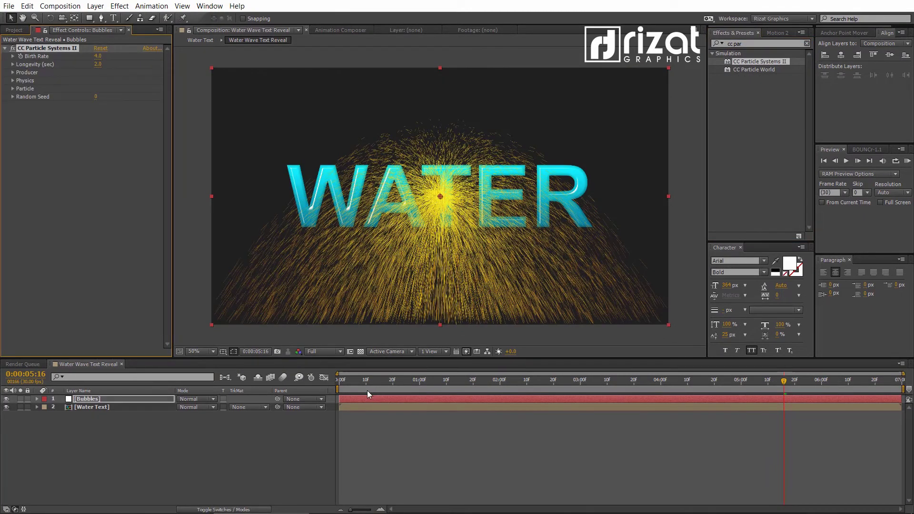
left_click_drag(367, 390, 612, 369)
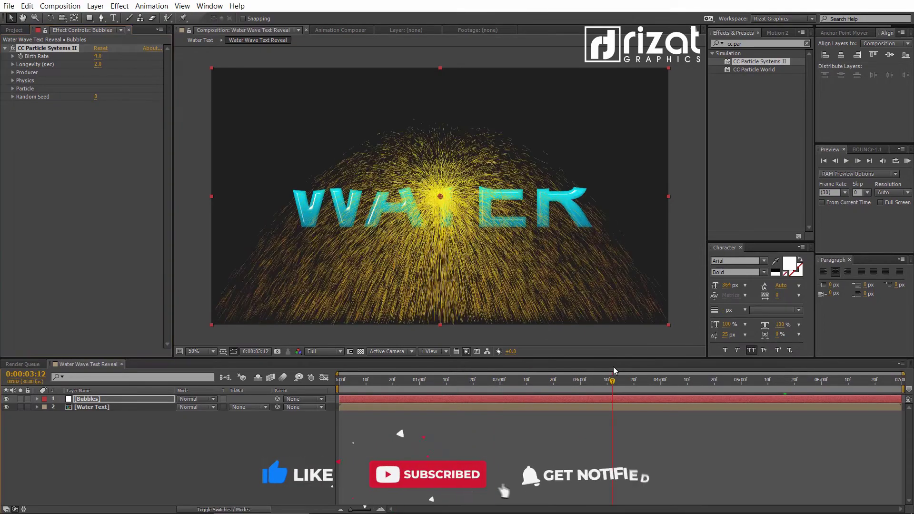
Step: Set Particle Type to Bubble and Birth Rate to 3.0 at the start of the comp
left_click(13, 89)
left_click(118, 97)
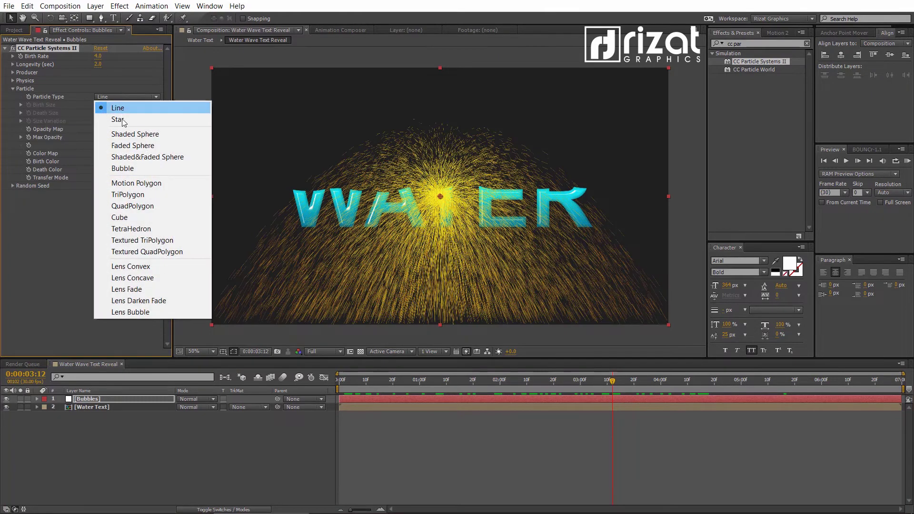
left_click(129, 168)
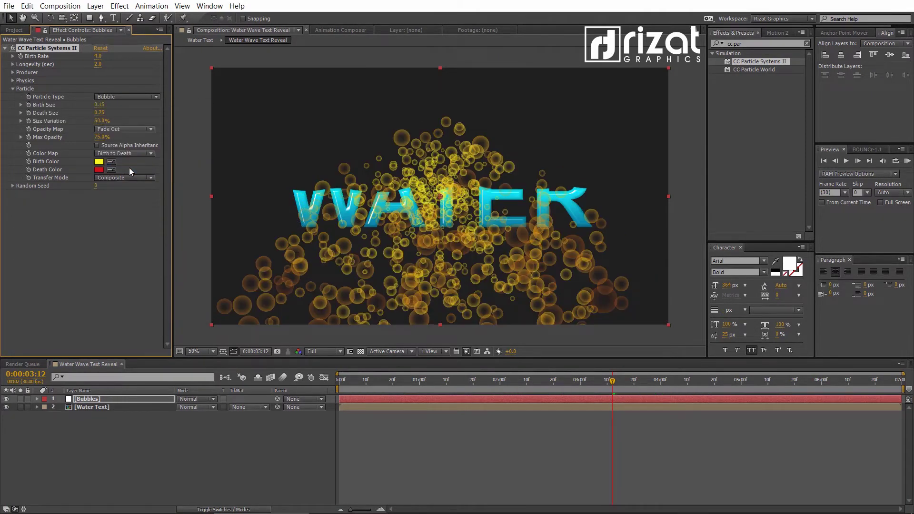
left_click(340, 384)
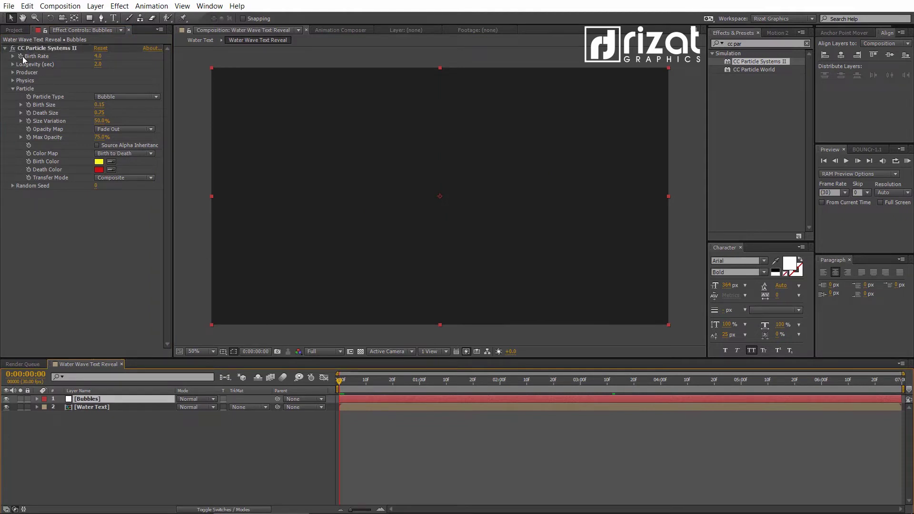
left_click(98, 56)
type("3")
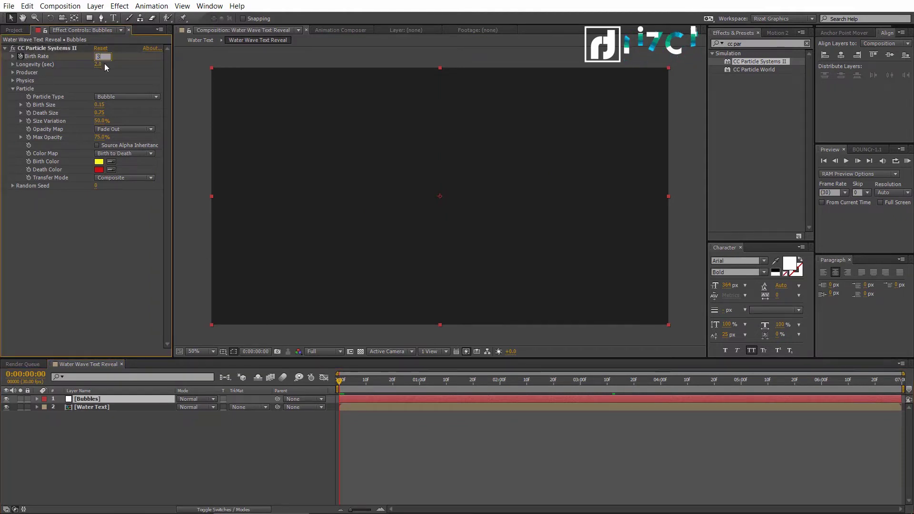
key("Return")
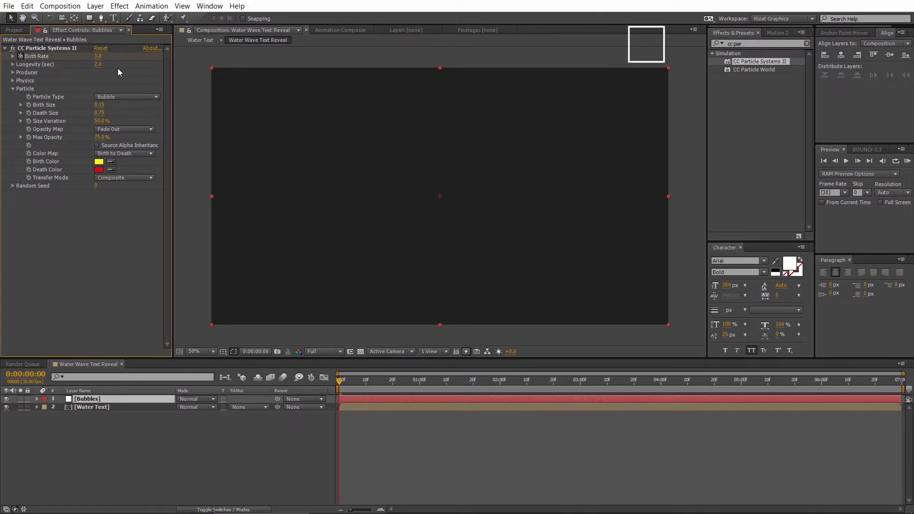
Step: At 4 seconds, drop Birth Rate to 0.0 and set Longevity to 3.0
left_click(581, 383)
left_click_drag(581, 384, 662, 385)
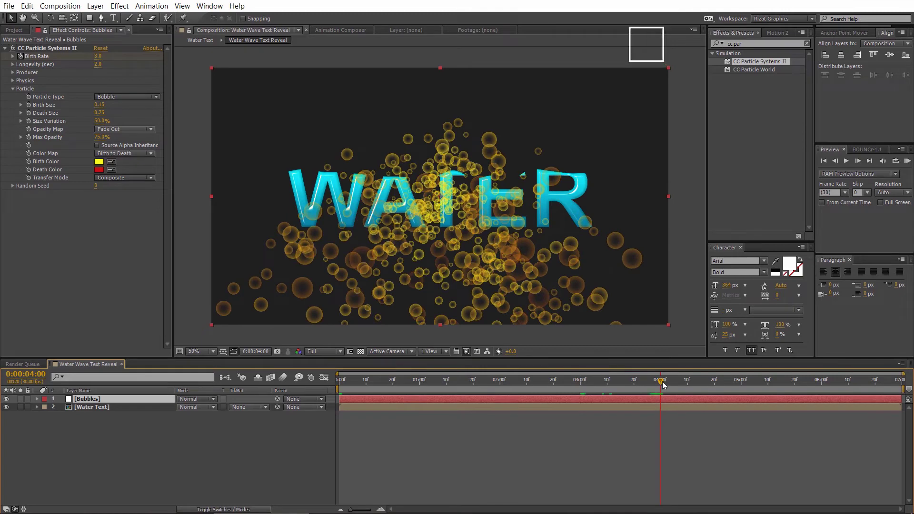
mouse_move(102, 56)
left_mouse_down()
mouse_move(81, 57)
mouse_move(104, 70)
left_mouse_up()
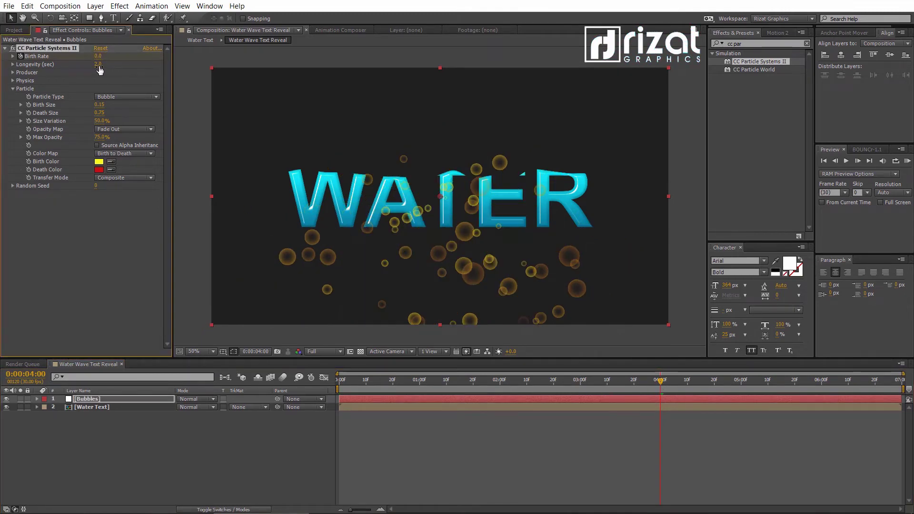
type("3")
key("Return")
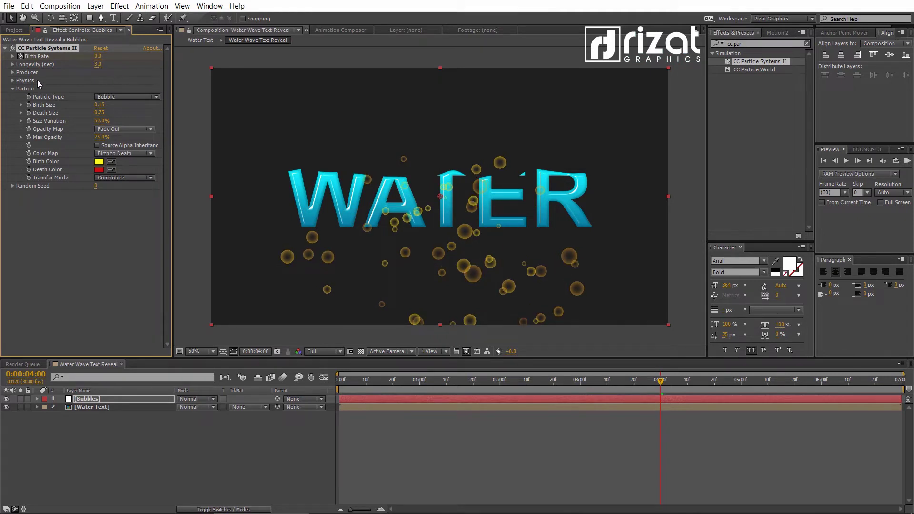
Step: Set the Producer Radius X to 85 and Radius Y to 0
left_click(13, 73)
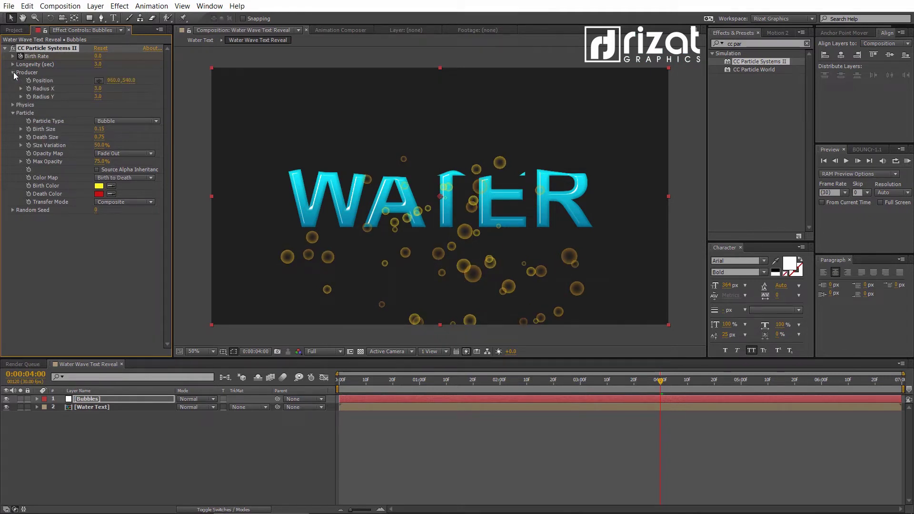
left_click(98, 89)
type("85")
key("Return")
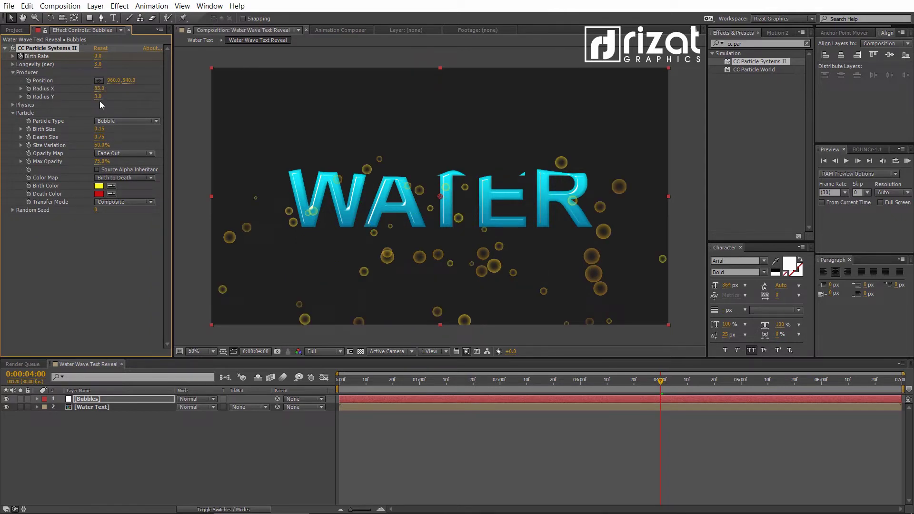
key("Return")
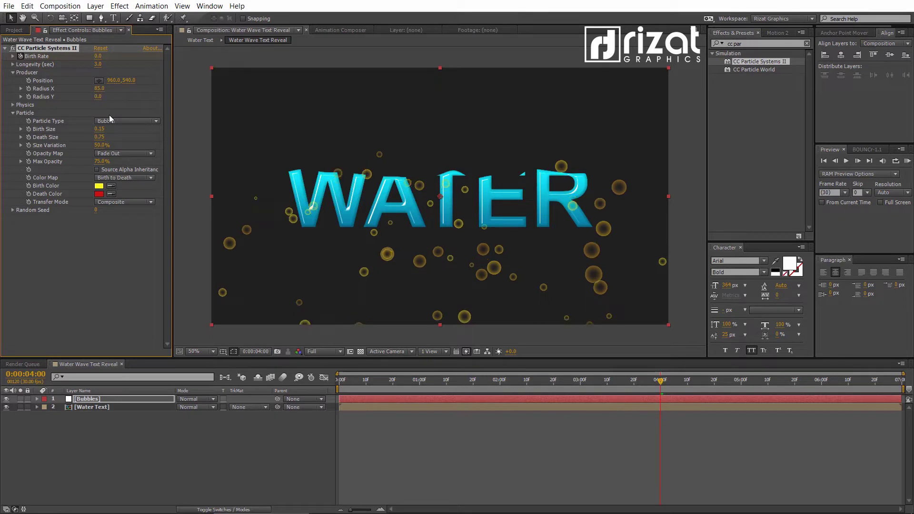
Step: Set Physics Velocity to 0.5 and Gravity to -1 so bubbles rise
left_click(13, 105)
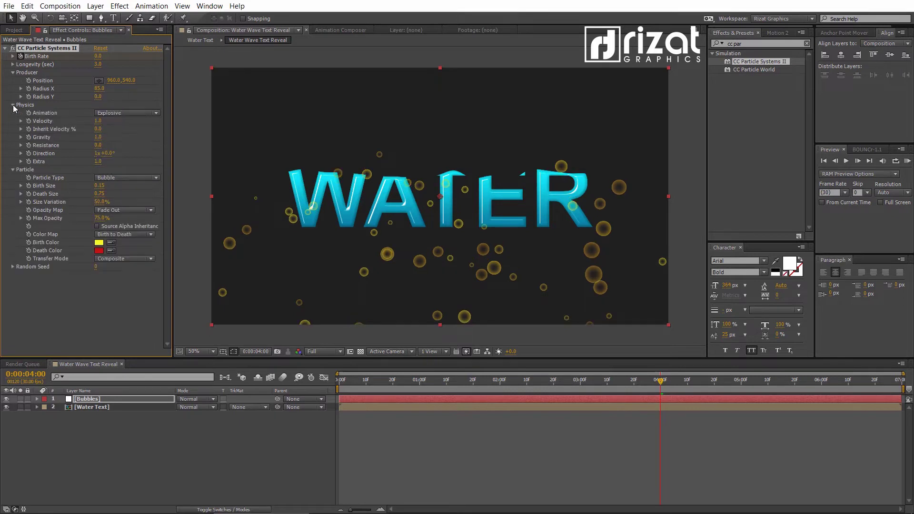
left_click(98, 121)
key("Return")
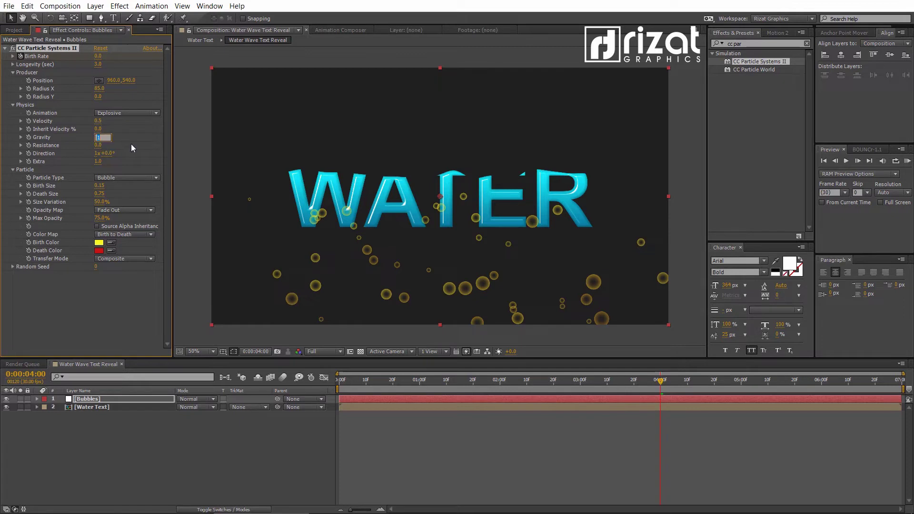
type("-1")
key("Return")
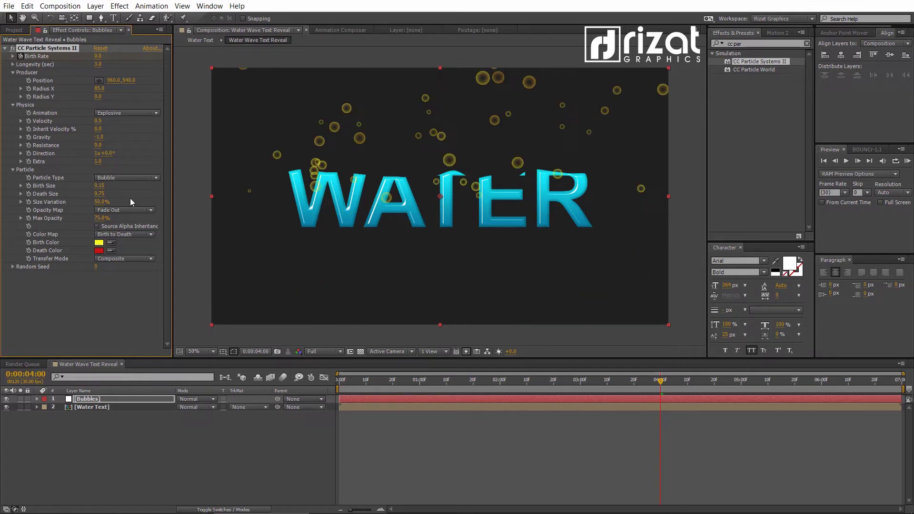
Step: Set Birth Size 0, Death Size 0.45 and Size Variation 75%
left_click(100, 185)
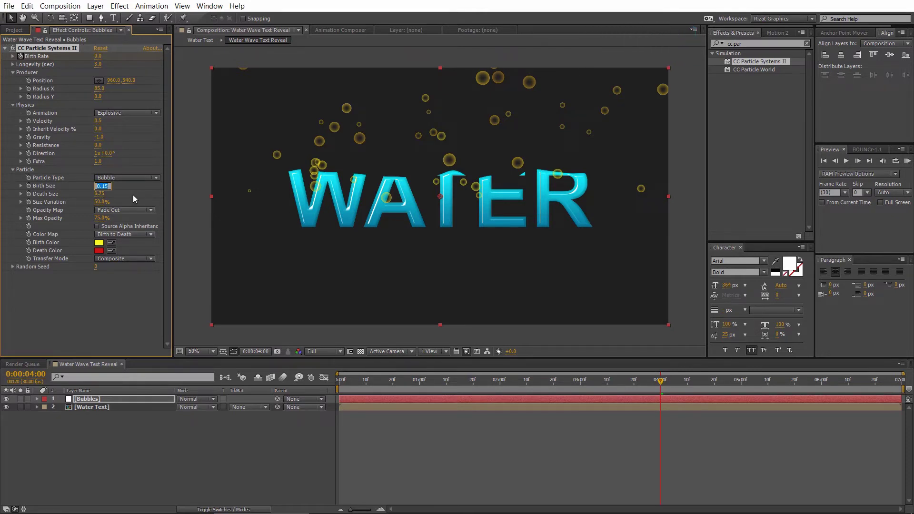
type("0")
key("Return")
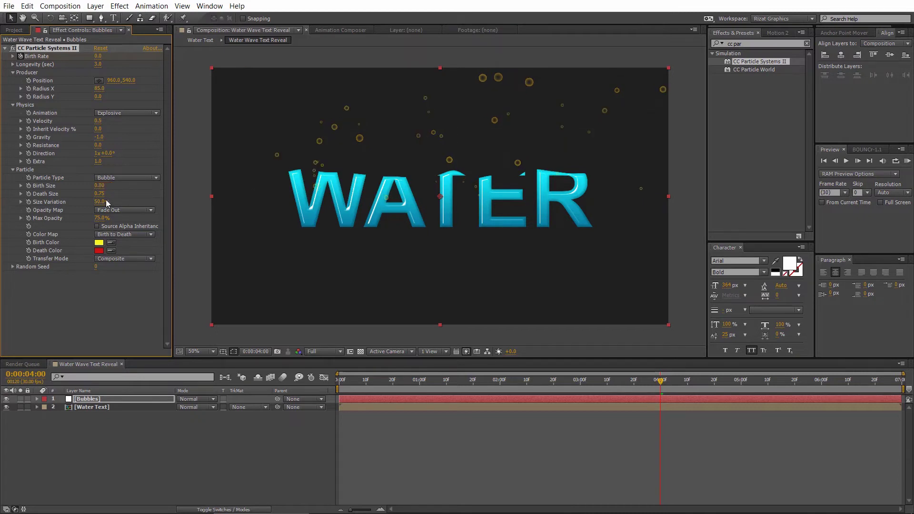
left_click(100, 194)
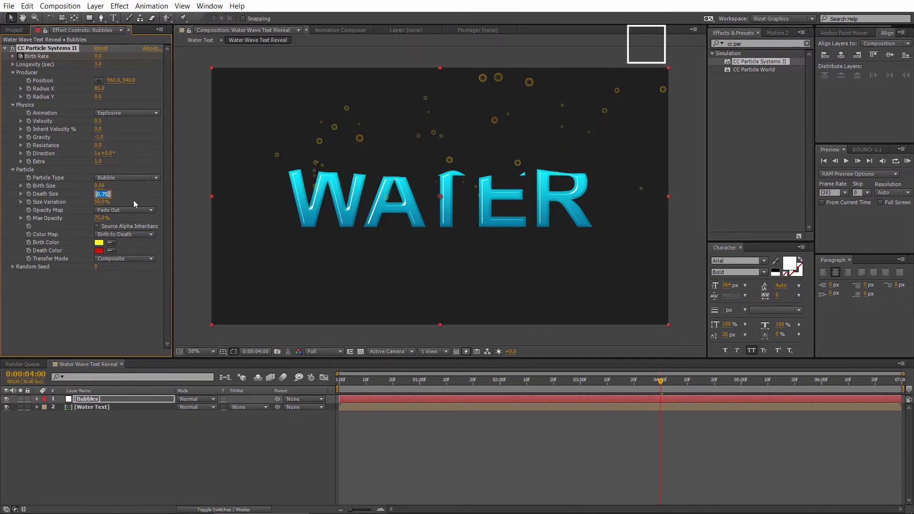
type("0.")
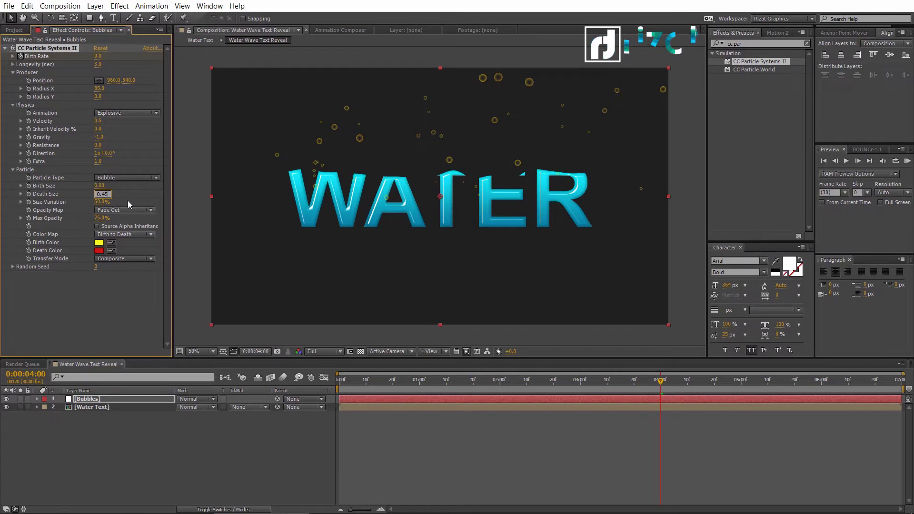
type("45")
key("Return")
left_click(100, 201)
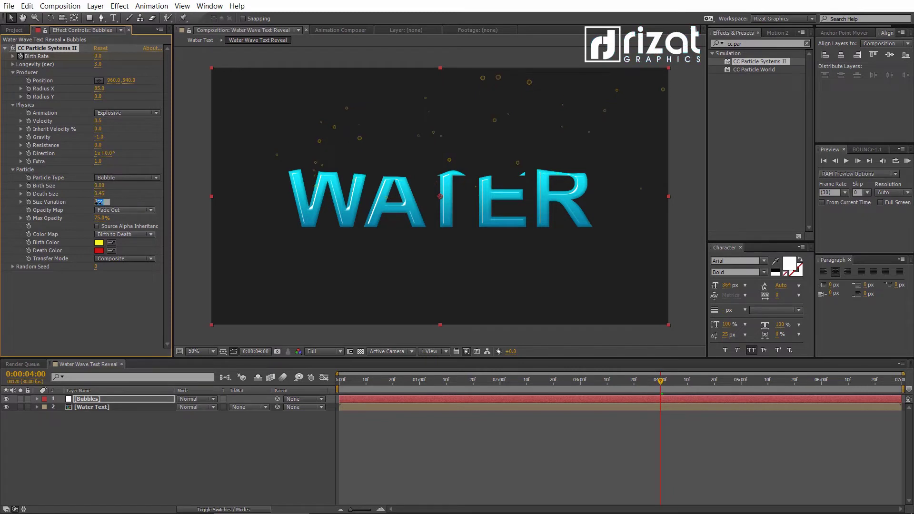
type("75")
key("Return")
Step: Set Opacity Map to Constant and make both birth and death colours white
left_click(116, 211)
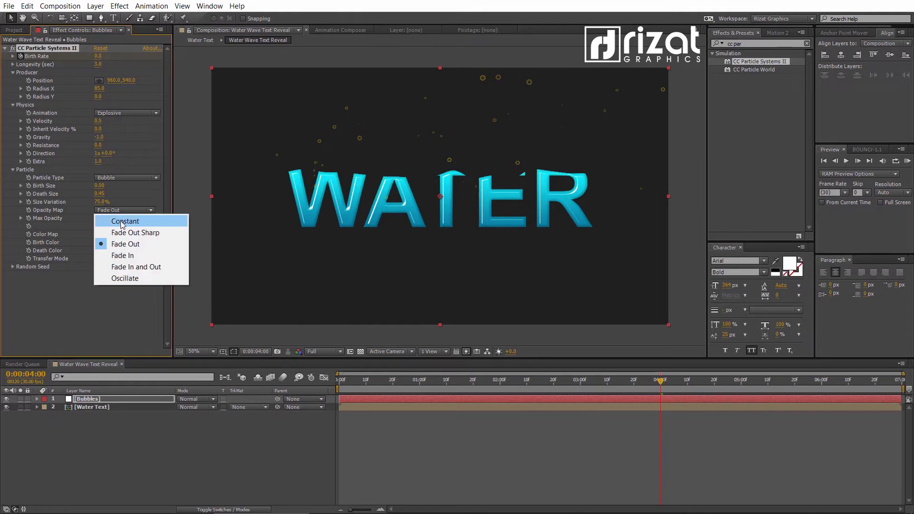
left_click(125, 221)
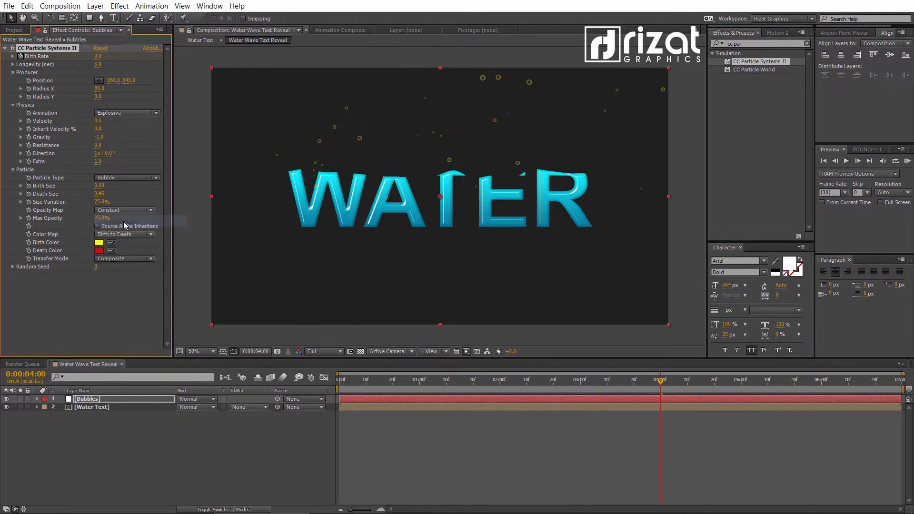
left_click(99, 243)
left_click_drag(19, 228, 1, 192)
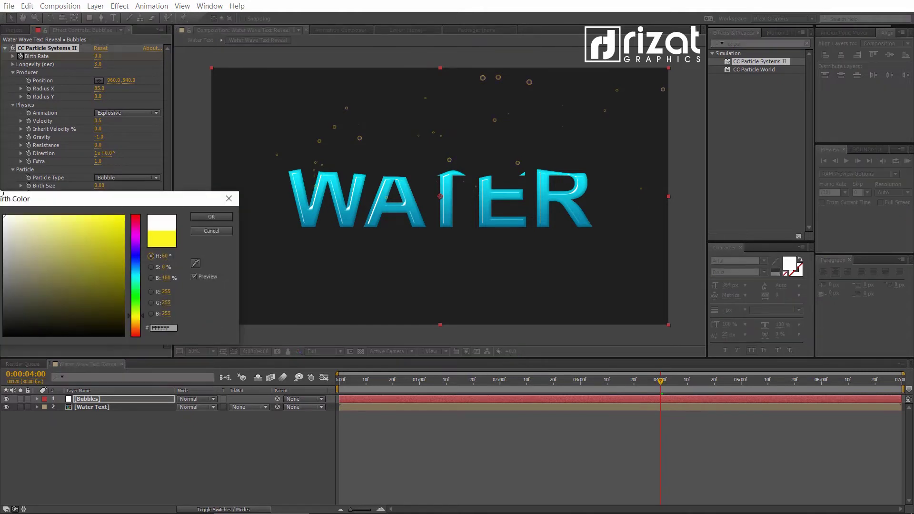
left_click(209, 216)
left_click(99, 251)
left_click_drag(29, 229, 0, 200)
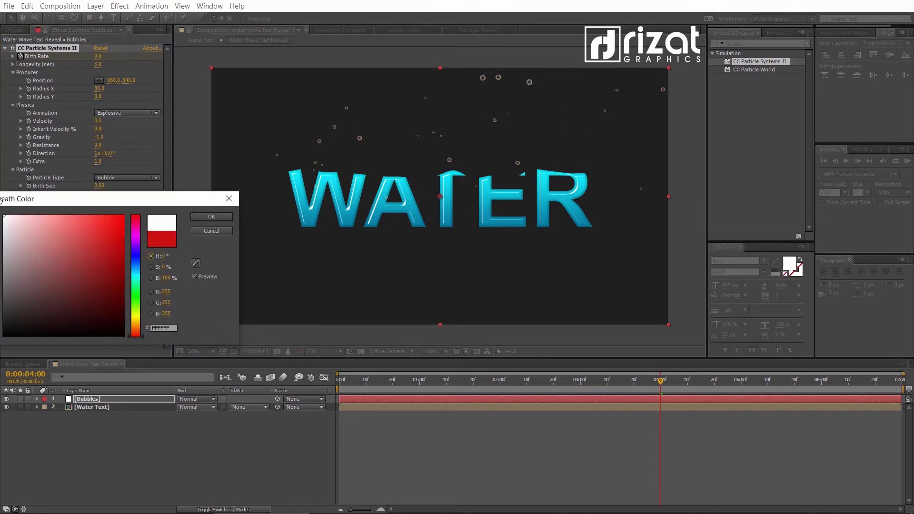
left_click(203, 218)
Step: Move the bubble emitter to the bottom edge and raise Resistance to 55
left_click_drag(421, 380, 563, 387)
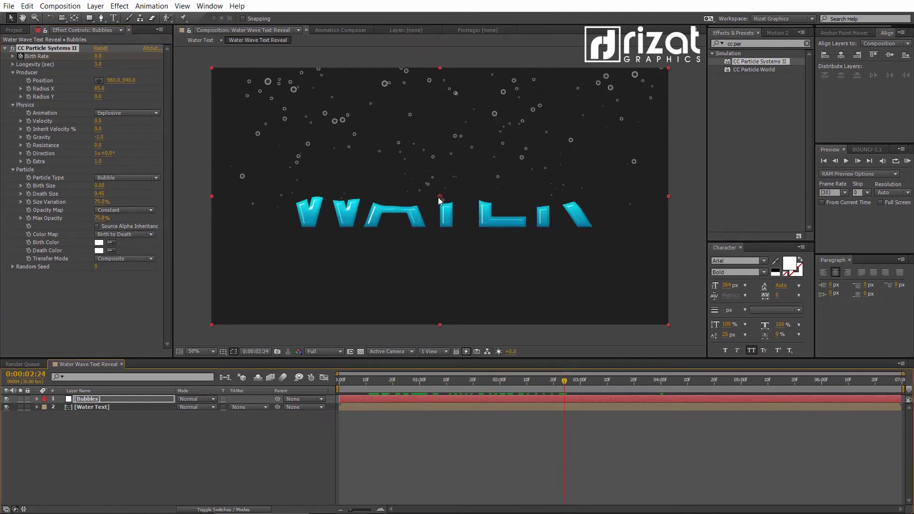
left_click_drag(440, 198, 446, 248)
left_click_drag(564, 380, 553, 359)
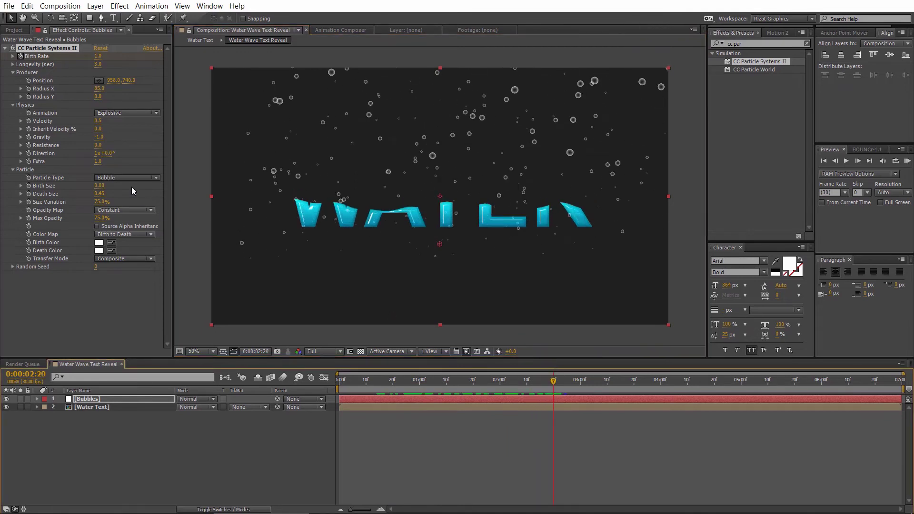
left_click_drag(98, 146, 129, 150)
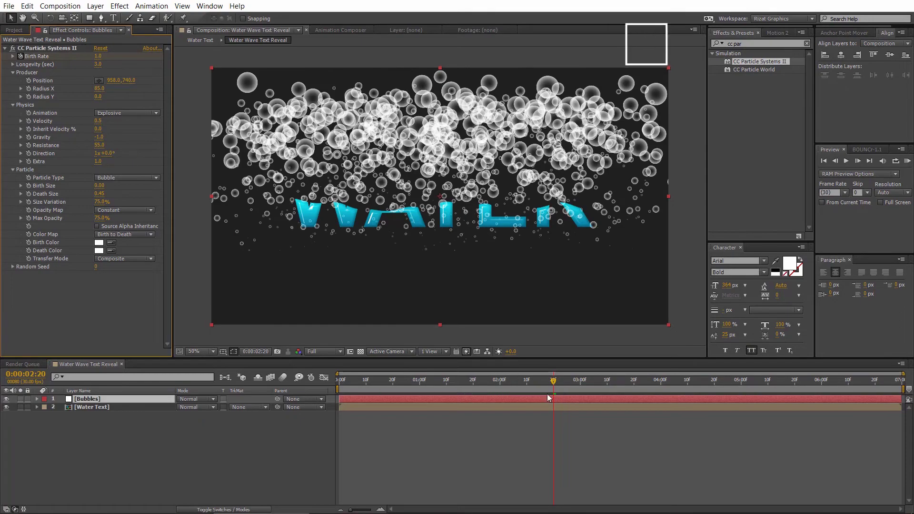
left_click_drag(556, 386, 428, 345)
Step: Start the Bubbles layer around 2:12 and move the later Birth Rate keyframe there
left_click_drag(432, 398, 779, 385)
left_click(531, 381)
left_click(529, 382)
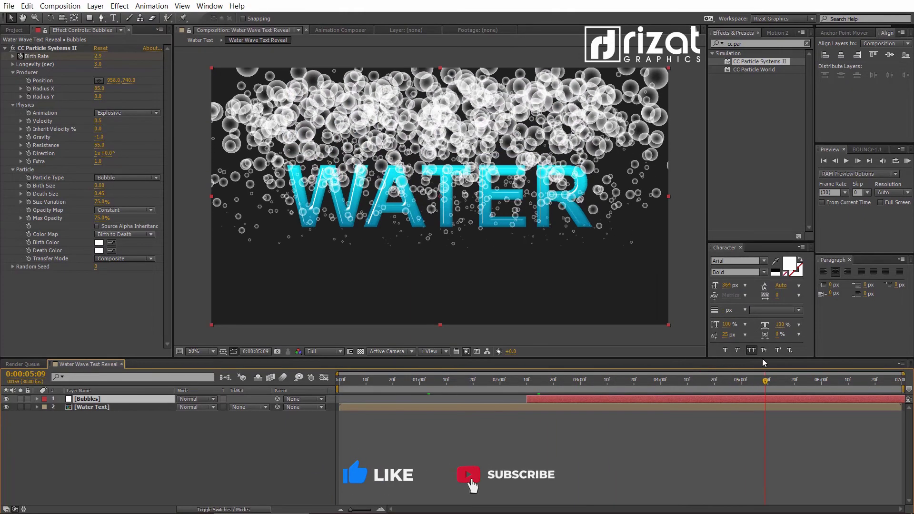
key("u")
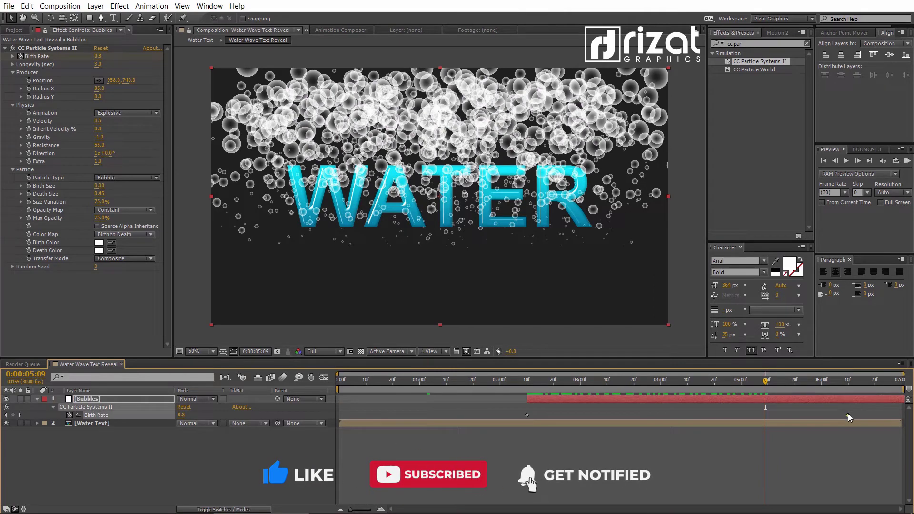
left_click_drag(848, 413, 769, 414)
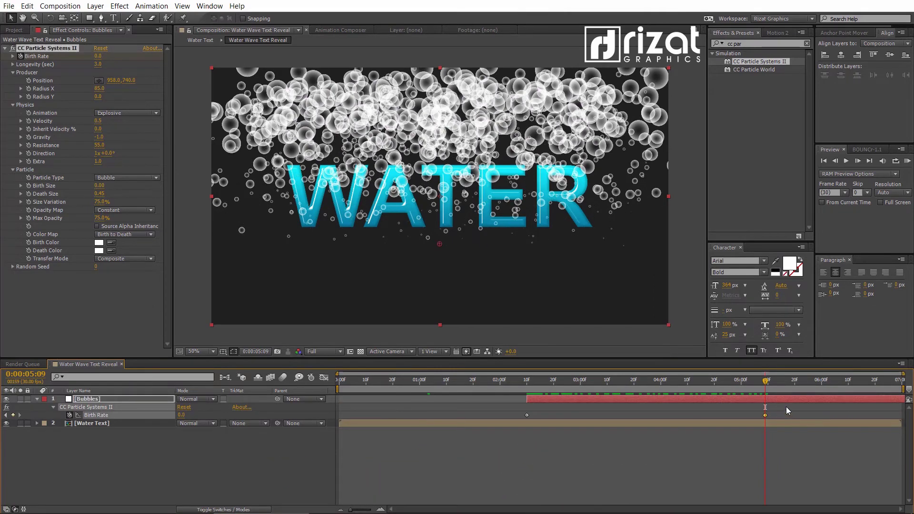
Step: Apply Easy Ease to both Birth Rate keyframes and preview the animation
left_click_drag(786, 407, 508, 424)
right_click(527, 416)
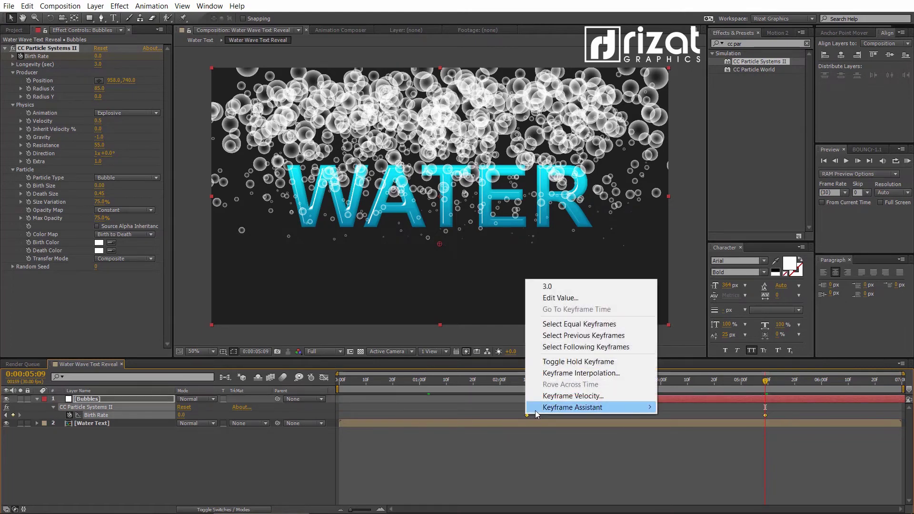
mouse_move(633, 407)
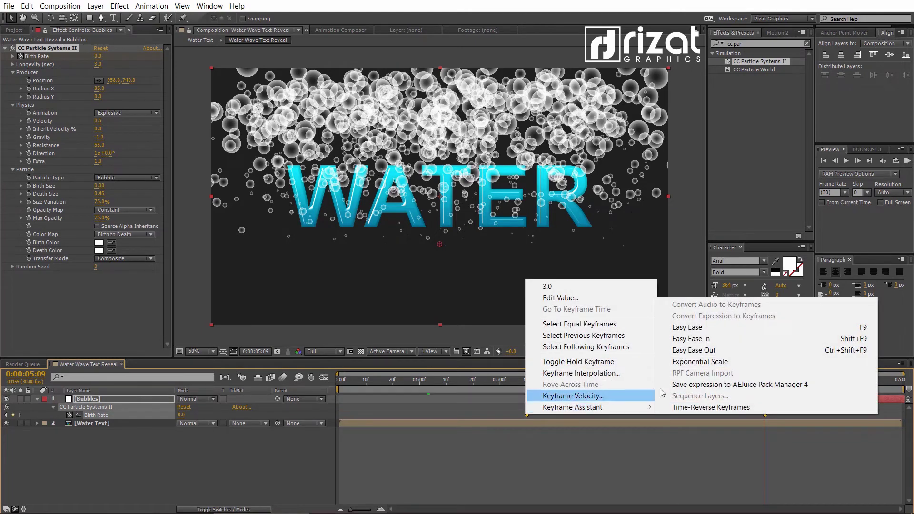
left_click(688, 328)
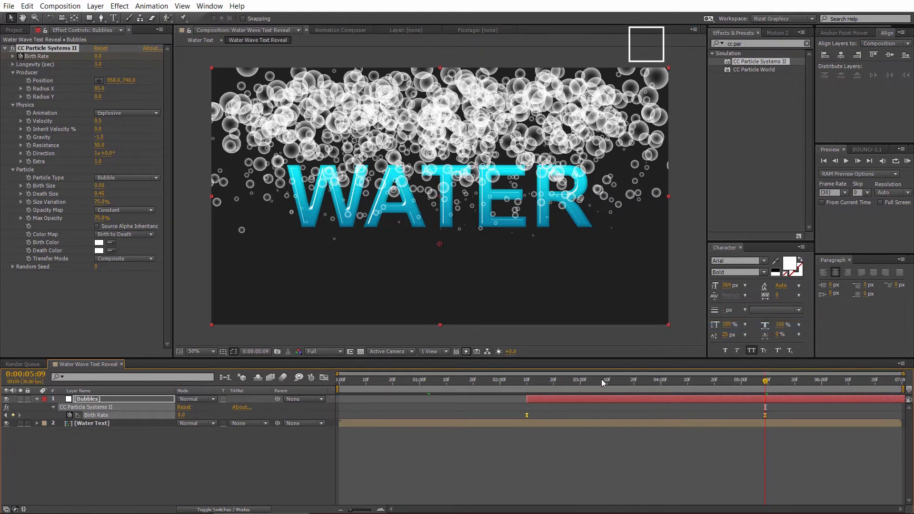
left_click_drag(530, 388, 527, 388)
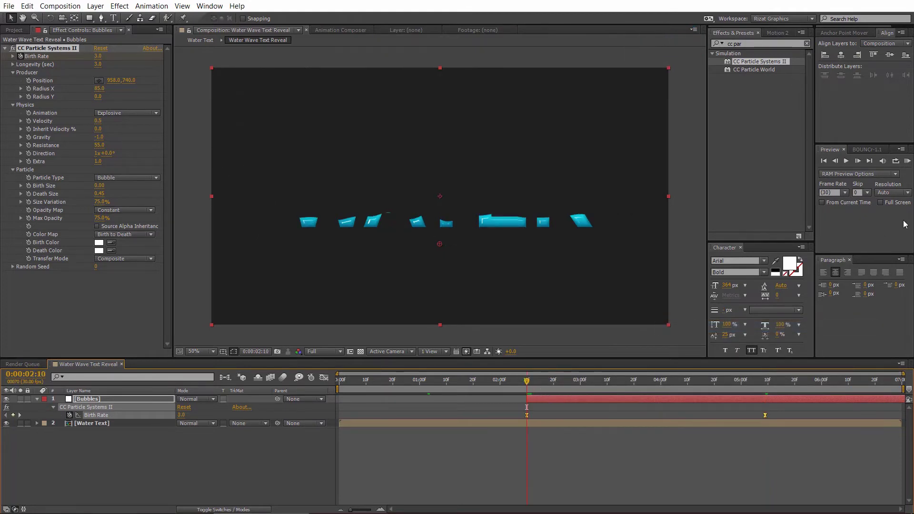
left_click(907, 161)
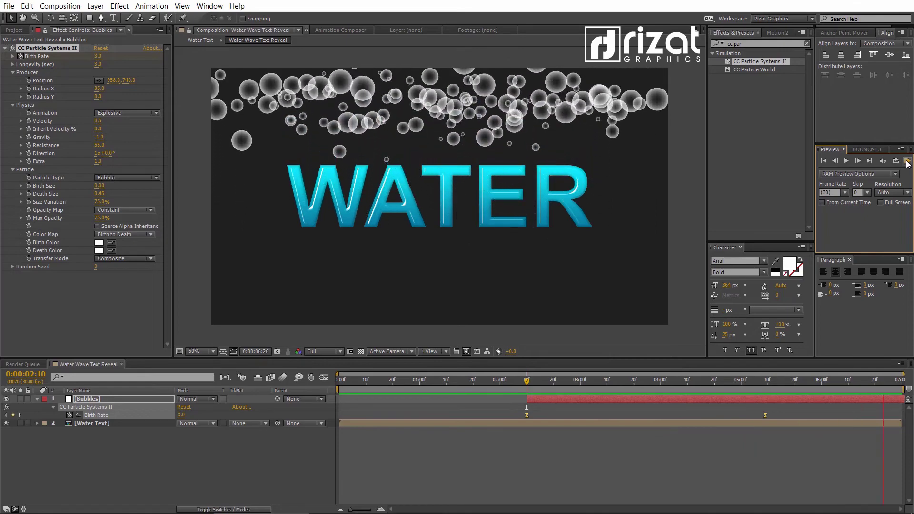
Step: Stop the preview and duplicate Water Text, placing the copy above Bubbles
left_click(80, 400)
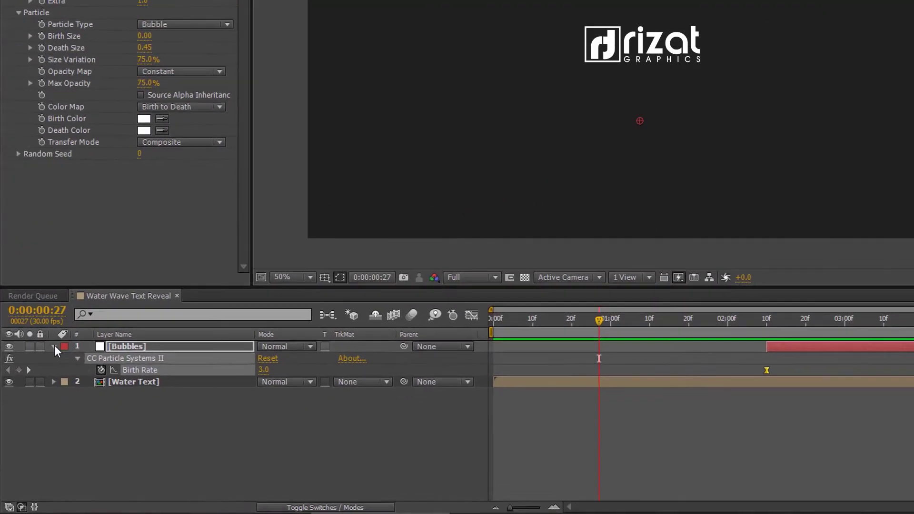
left_click(37, 399)
left_click(93, 423)
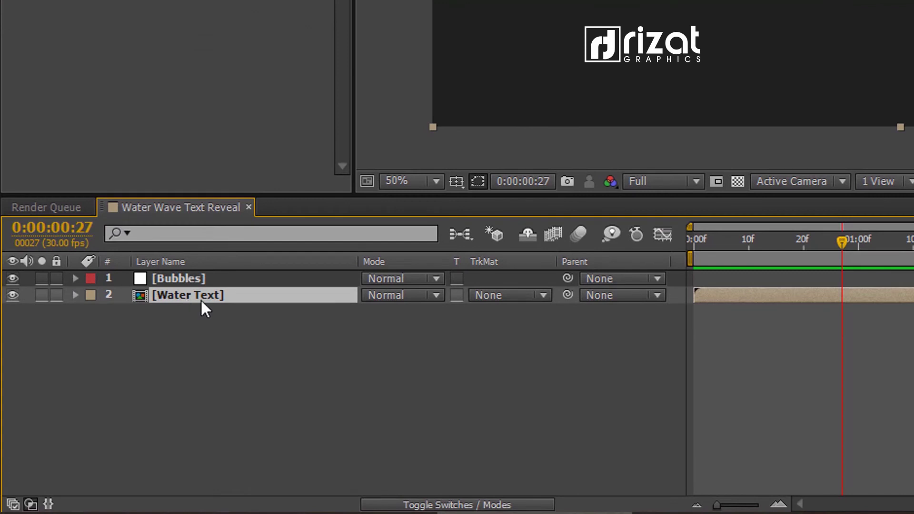
key("ctrl+d")
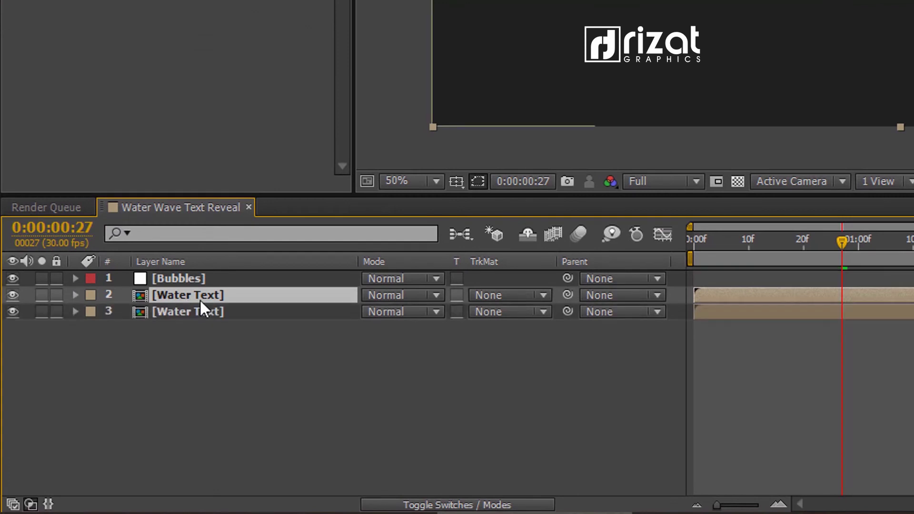
left_click_drag(199, 298, 205, 275)
key("ctrl+z")
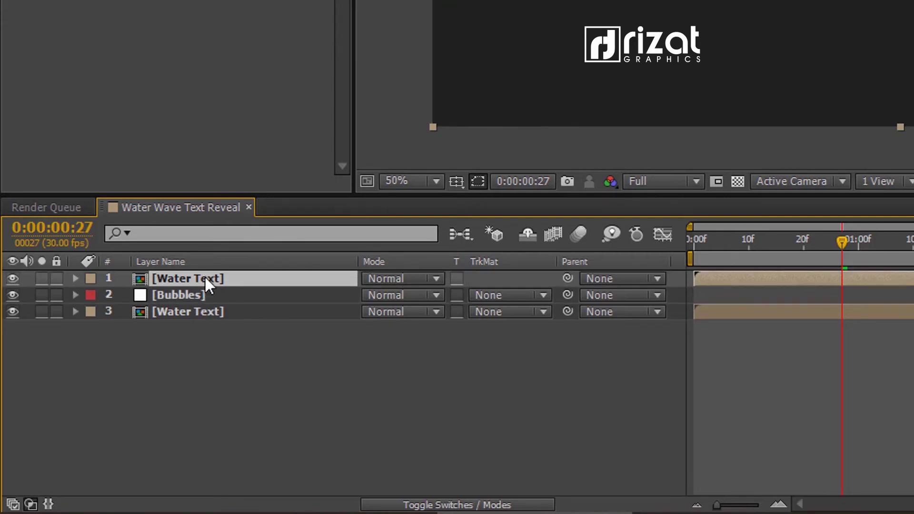
Step: Set Bubbles' track matte to Alpha Matte '[Water Text]' and check a frame with bubbles
left_click(192, 294)
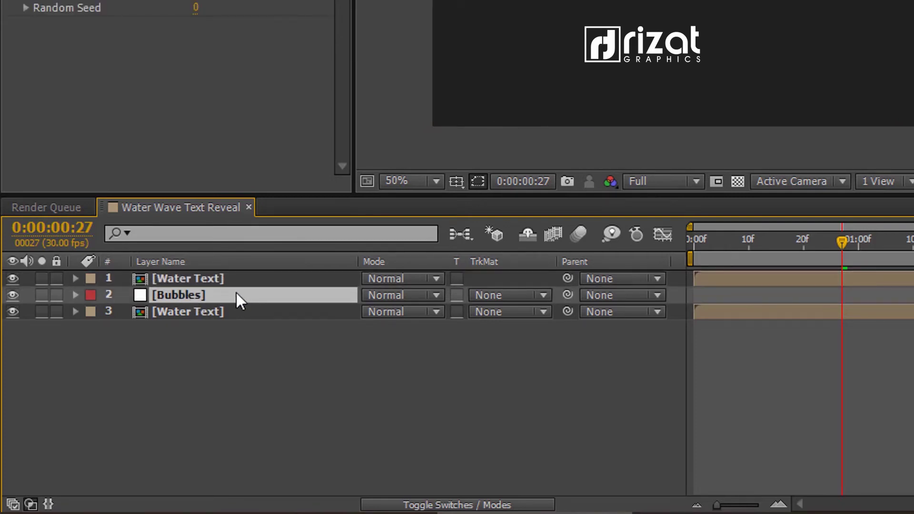
left_click(479, 294)
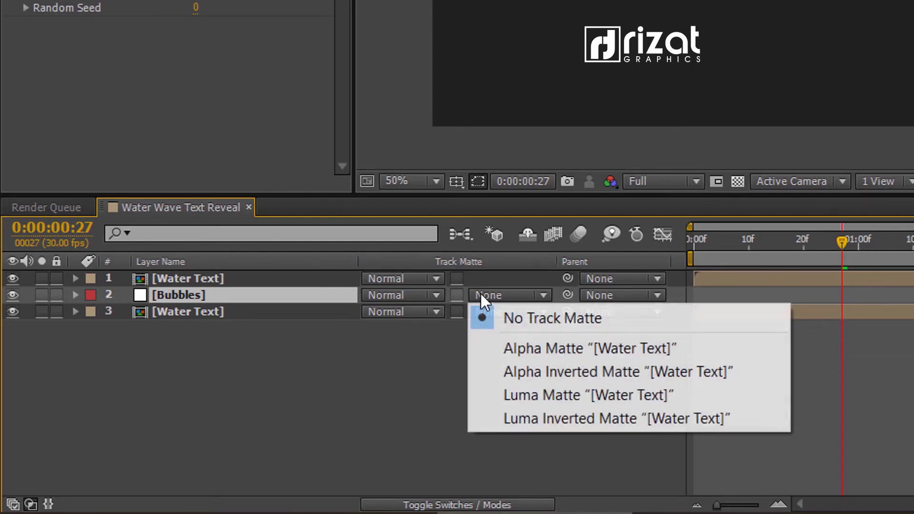
left_click(515, 342)
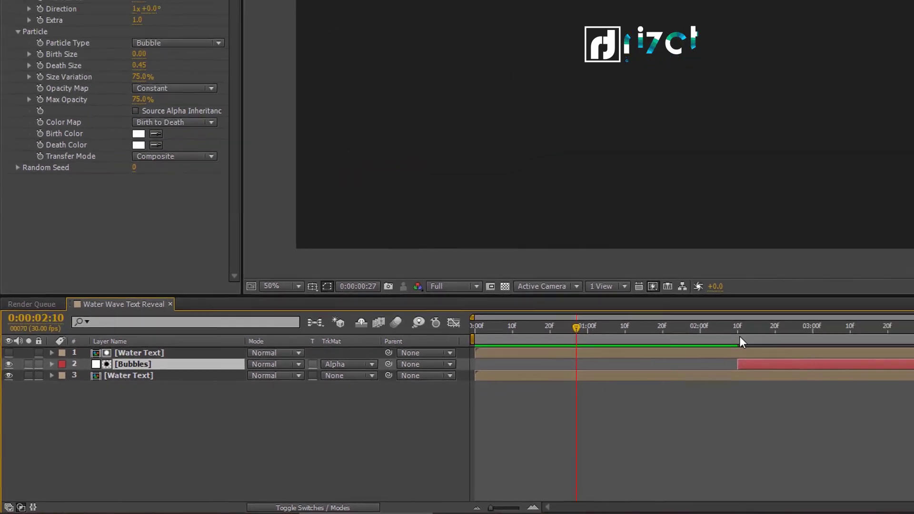
left_click_drag(739, 336, 619, 348)
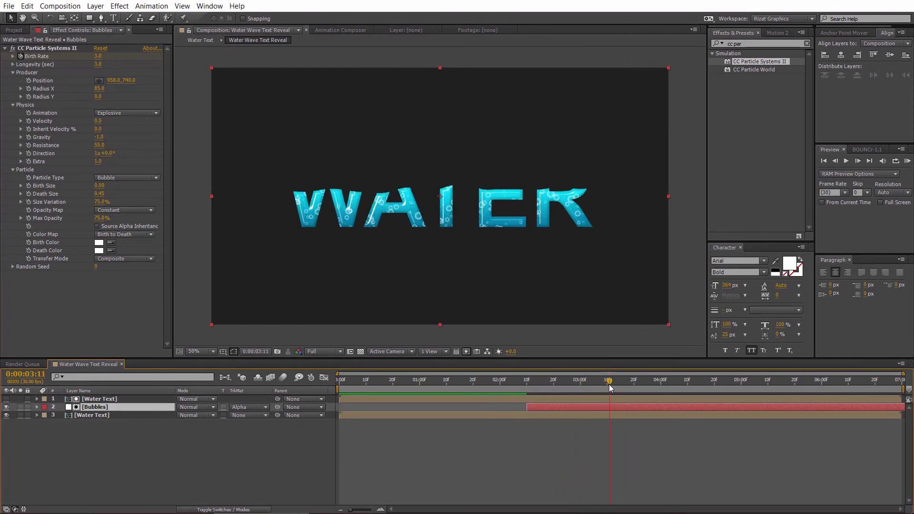
scroll(460, 294, "up", 2)
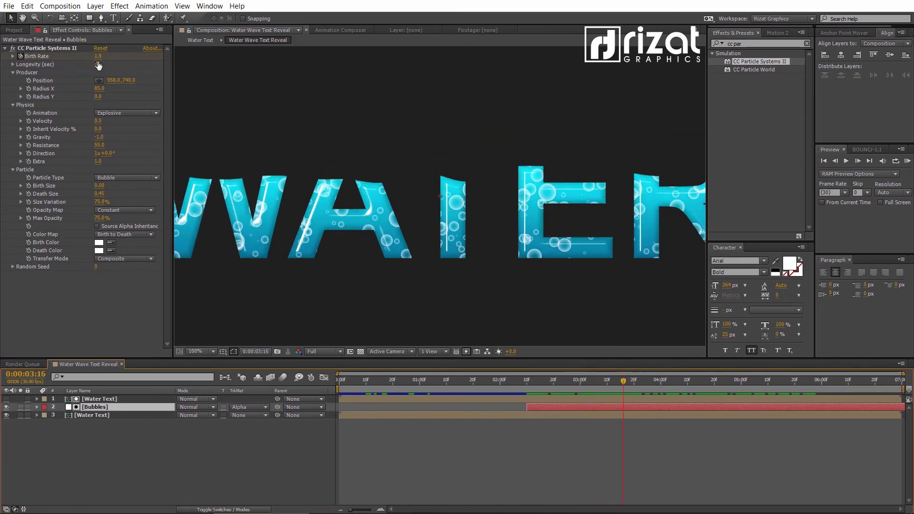
Step: Raise the particles' Longevity, fit the view, and scrub through to the animation's final frames
left_click_drag(99, 65, 106, 65)
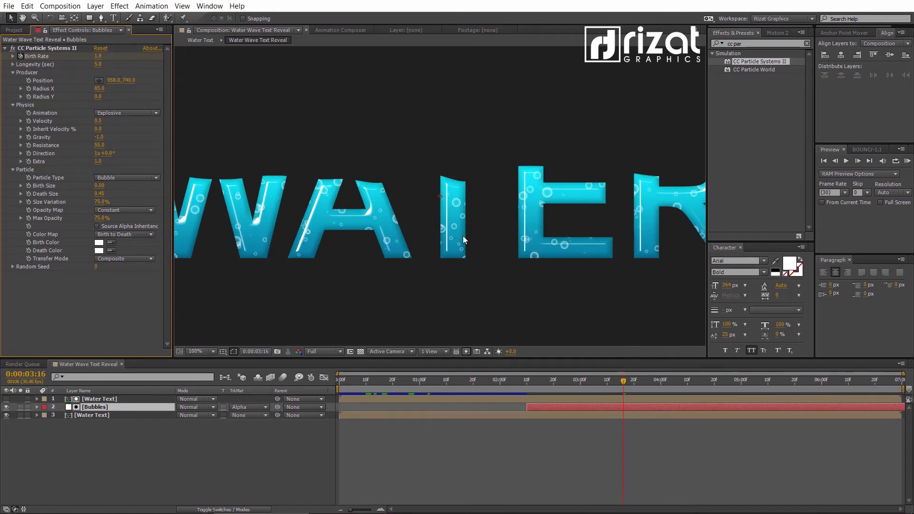
key("comma")
key("comma")
left_click_drag(544, 377, 814, 351)
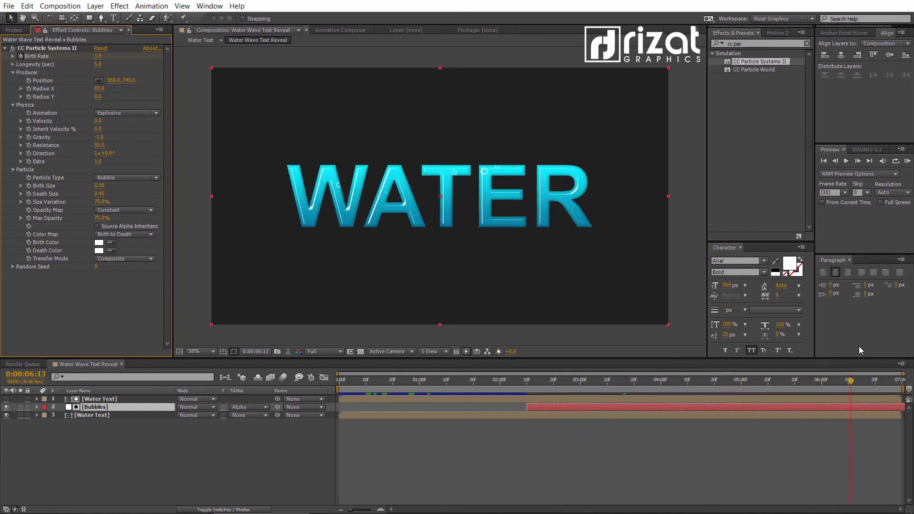
left_click_drag(891, 347, 895, 342)
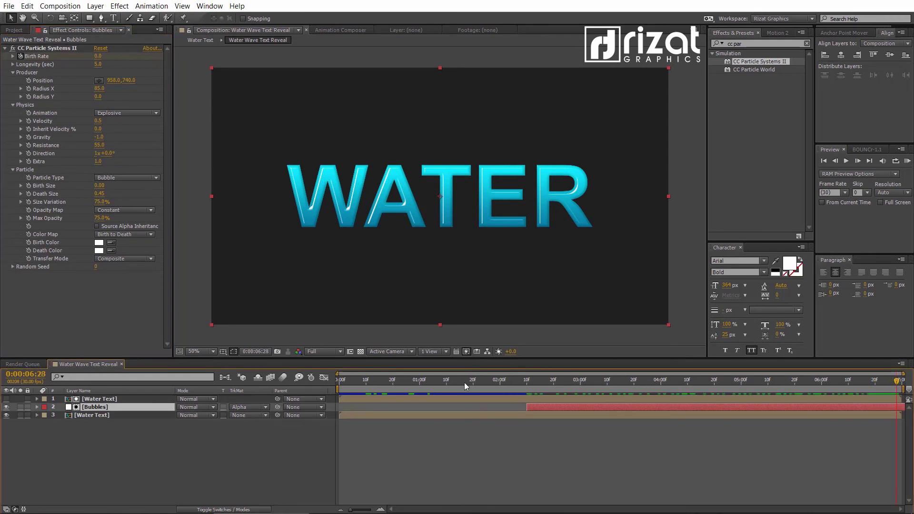
left_click(143, 429)
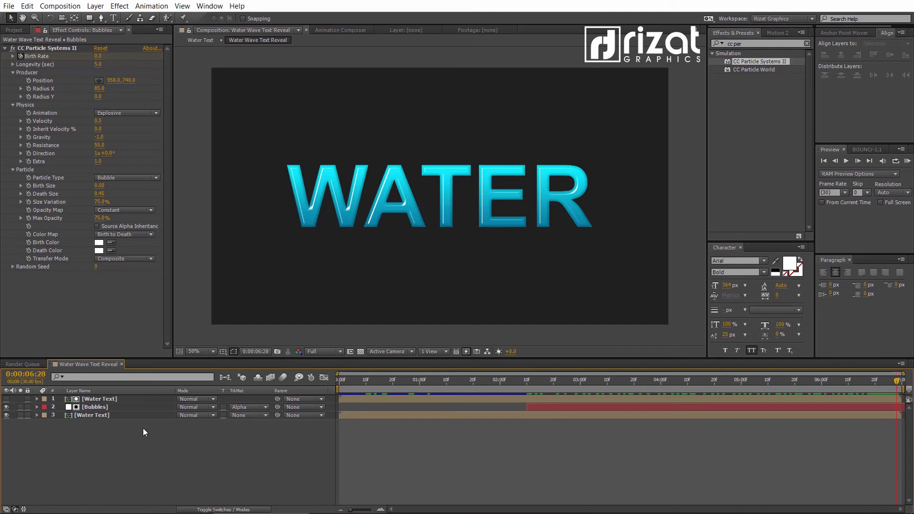
right_click(143, 427)
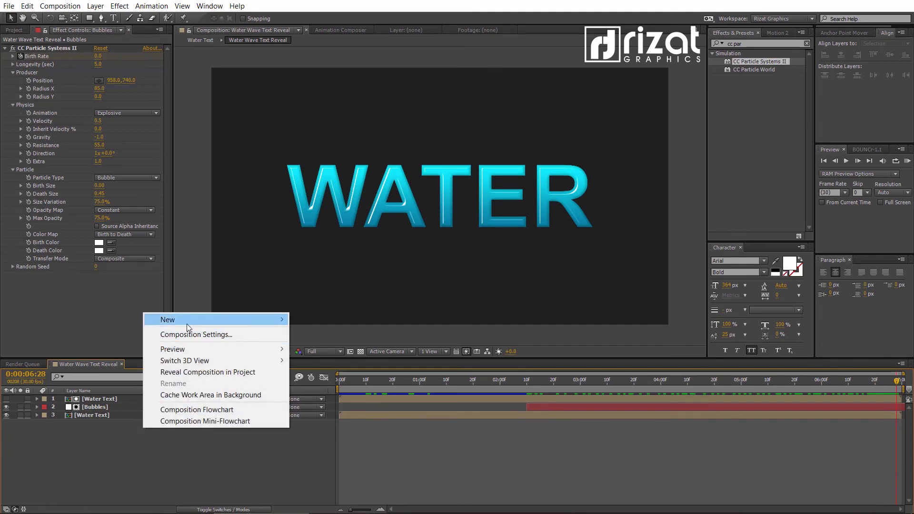
Step: Add a new solid named Background behind the WATER text, preview it, and collapse its mask properties
mouse_move(186, 319)
left_click(325, 341)
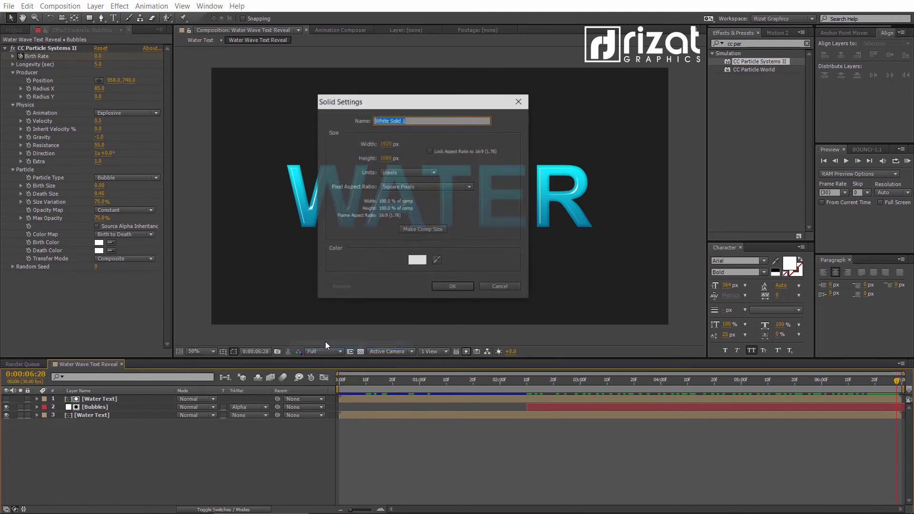
type("Backgrou")
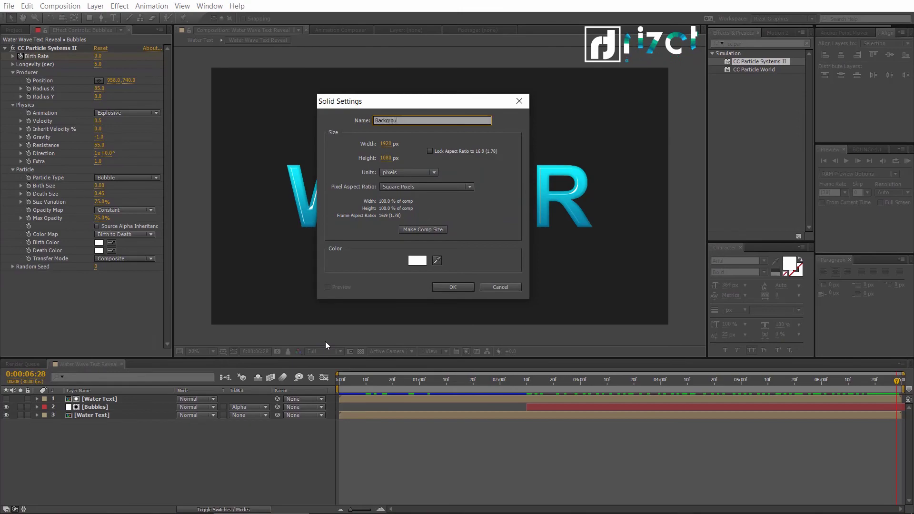
type("nd")
key("Return")
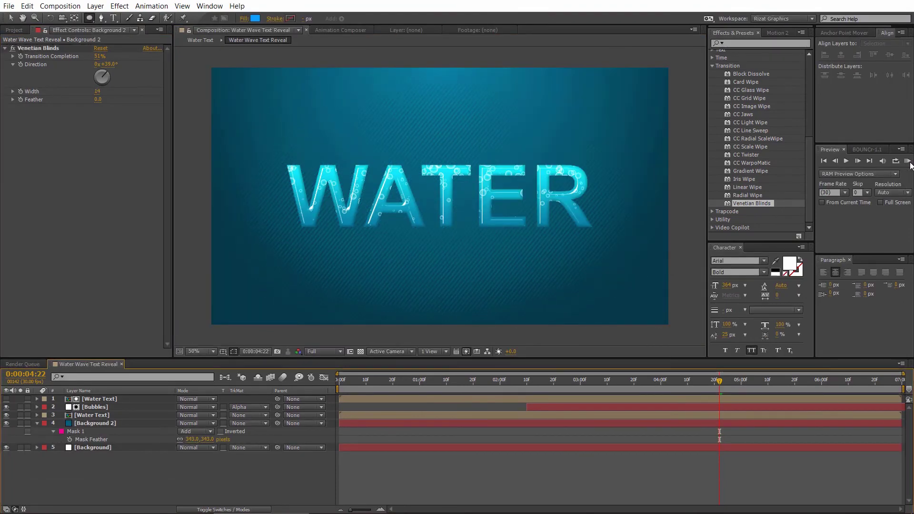
left_click(907, 161)
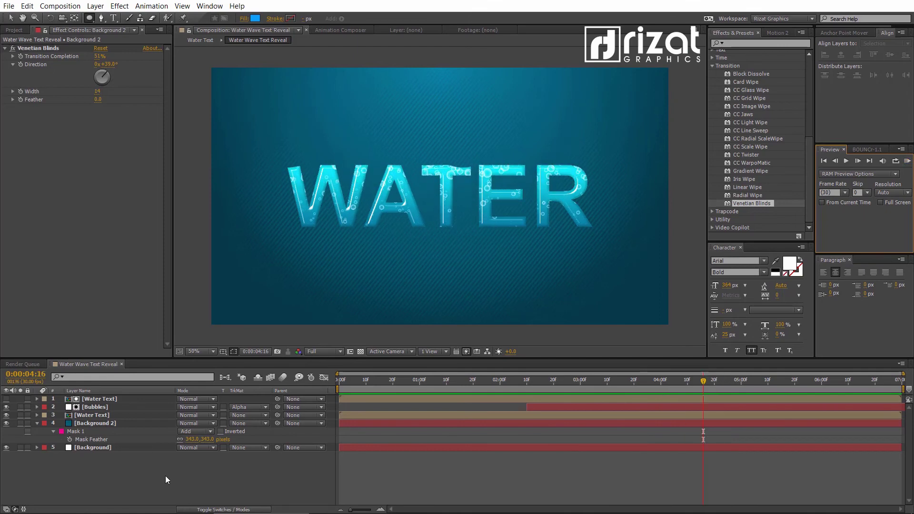
left_click(99, 399)
Step: Open the Water Text precomp from the timeline
left_click(37, 424)
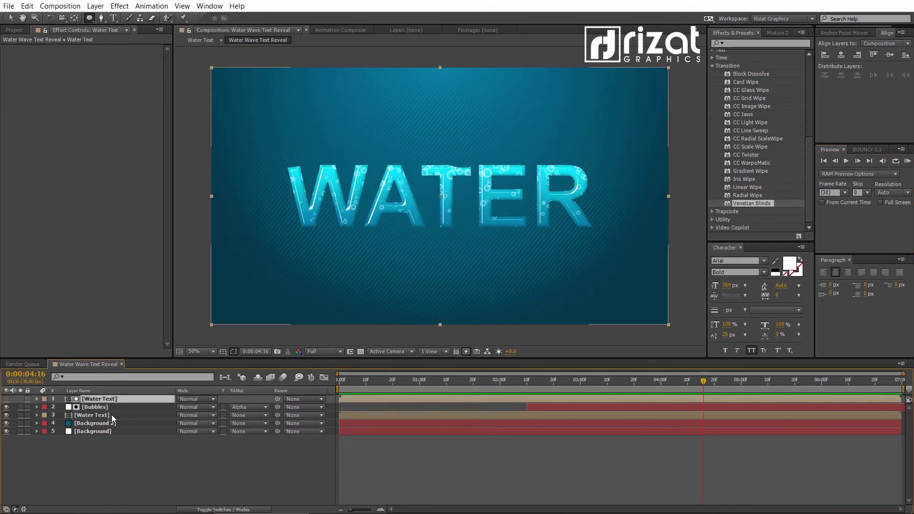
left_click(112, 415)
double_click(102, 416)
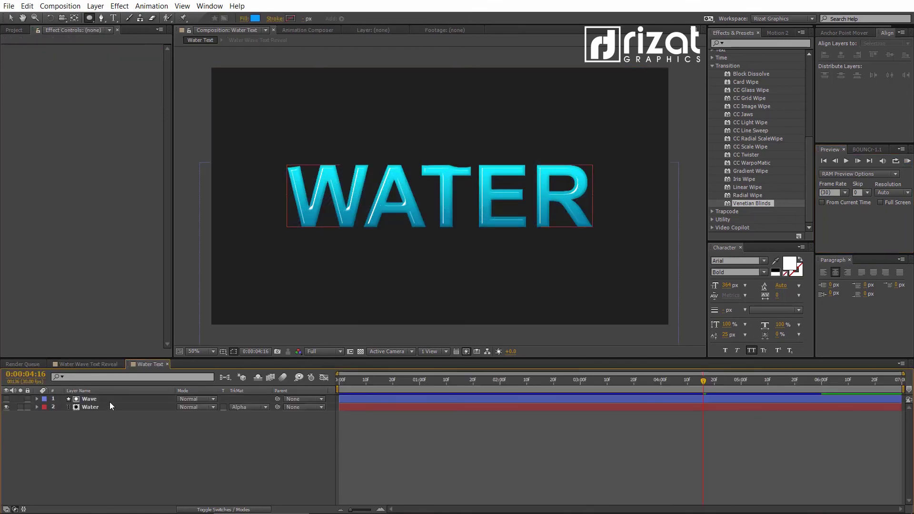
Step: Retype the Water layer's word as 'liquid', then preview it in Water Wave Text Reveal
left_click(103, 408)
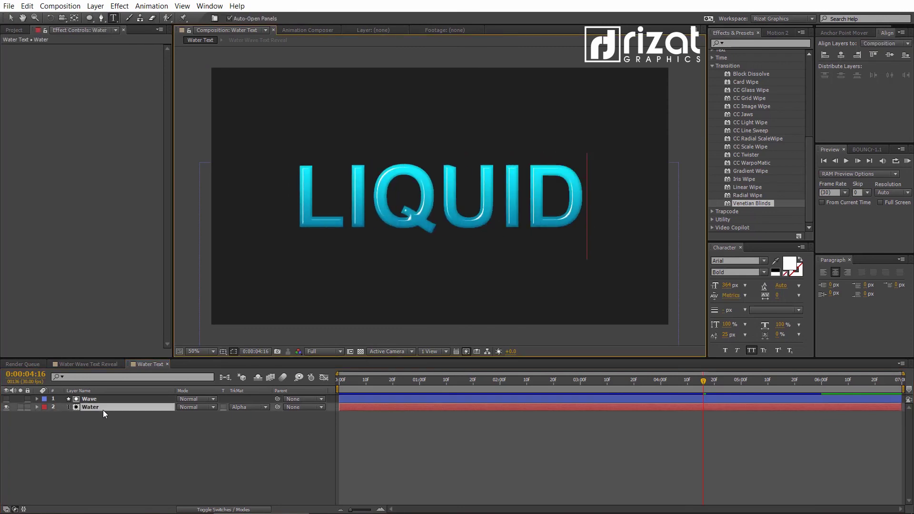
type("liquid")
key("Return")
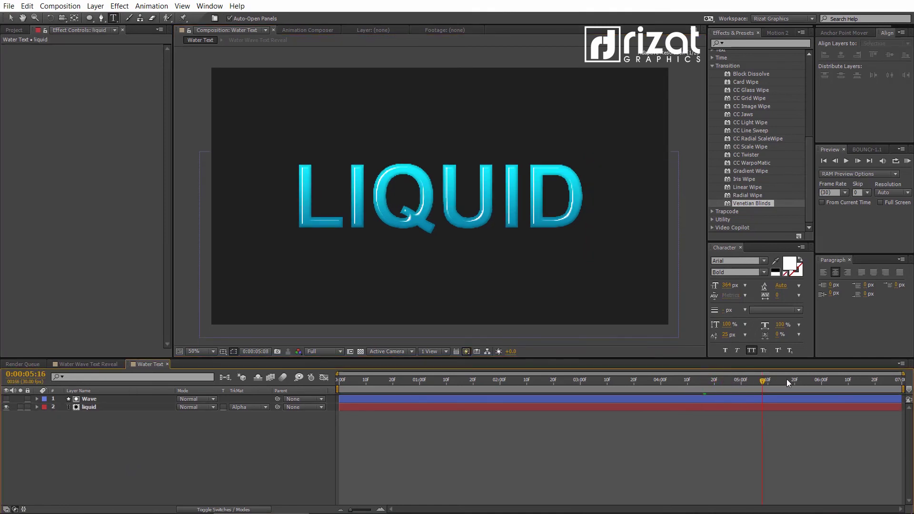
left_click(88, 364)
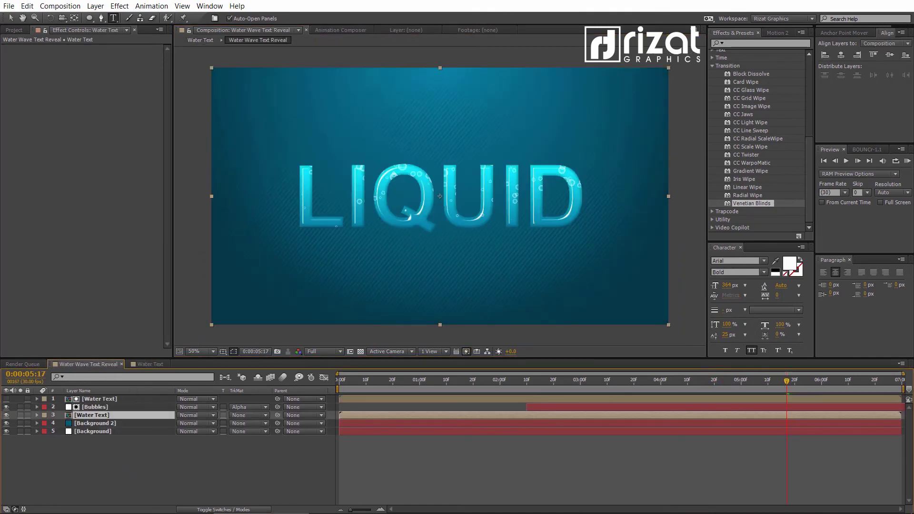
left_click(907, 161)
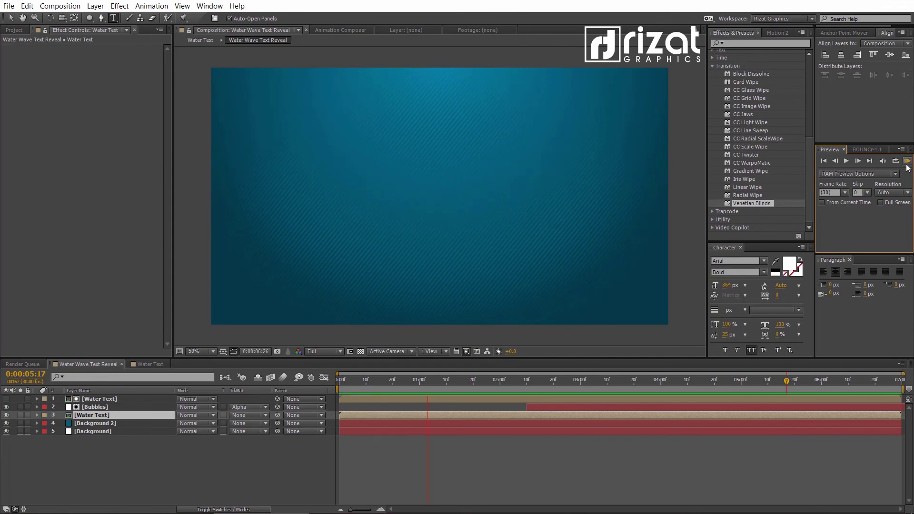